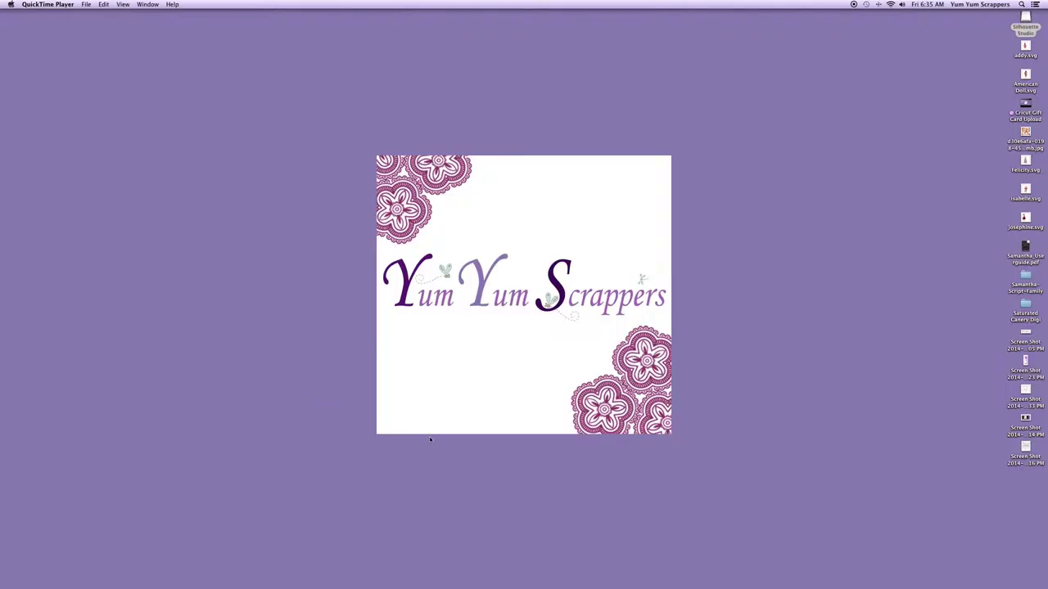
Open the Silhouette Studio disk image and drag the app into the Applications folder
left_click(1026, 30)
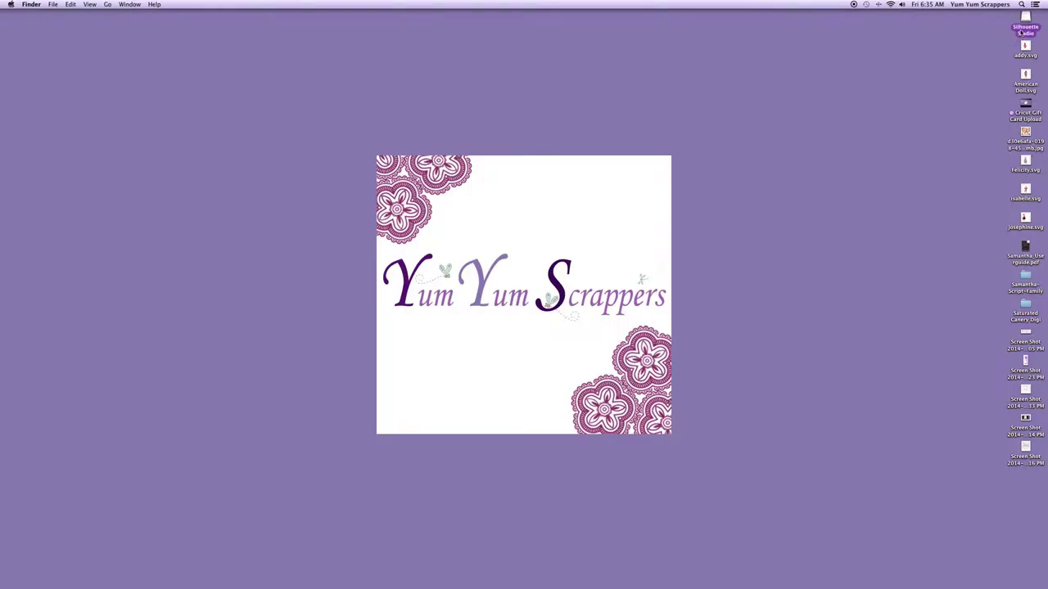
double_click(1025, 30)
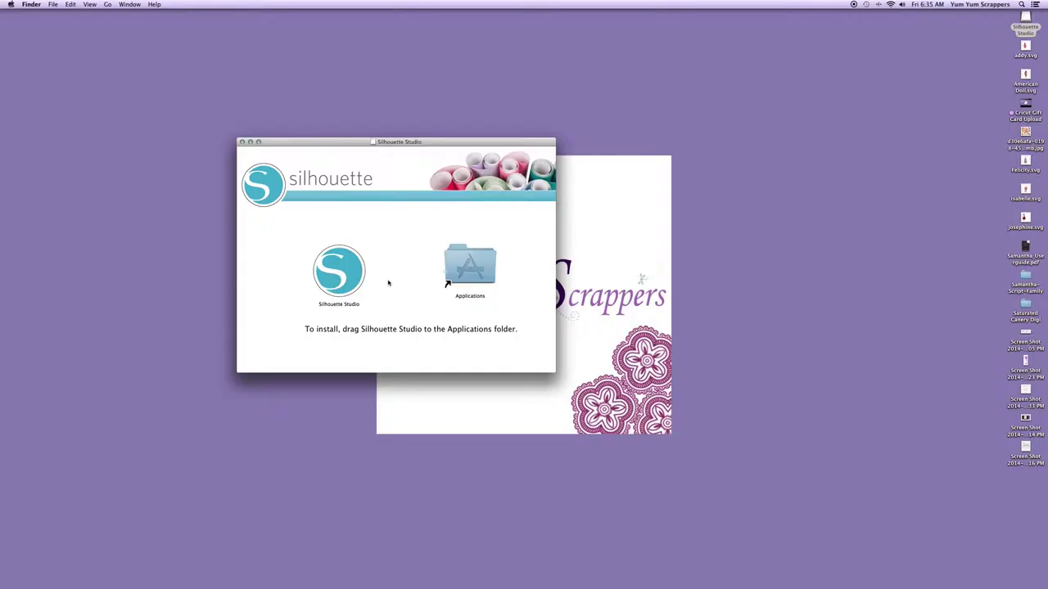
left_click_drag(363, 283, 472, 278)
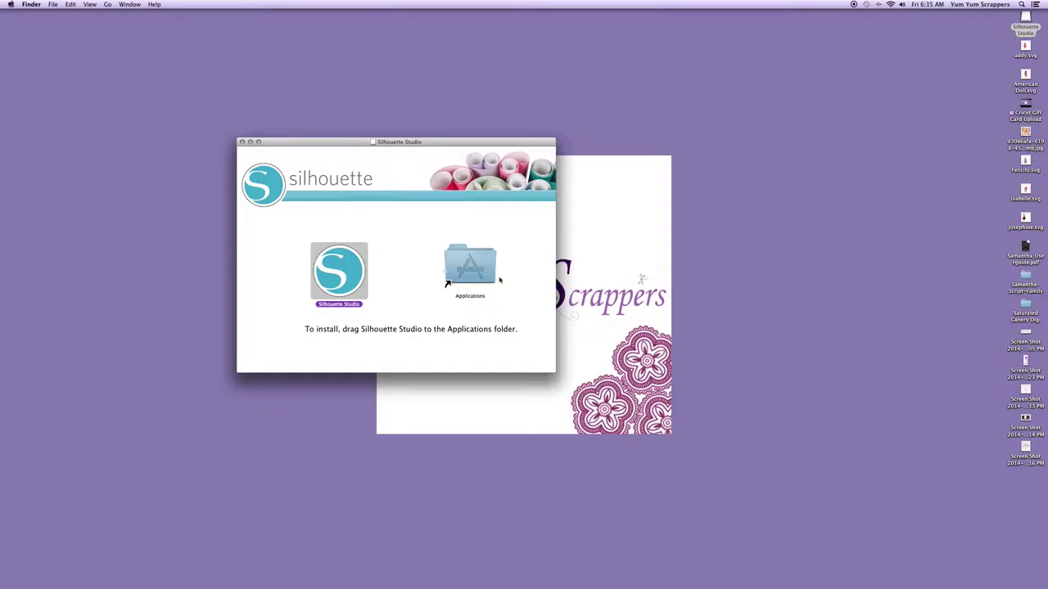
double_click(473, 276)
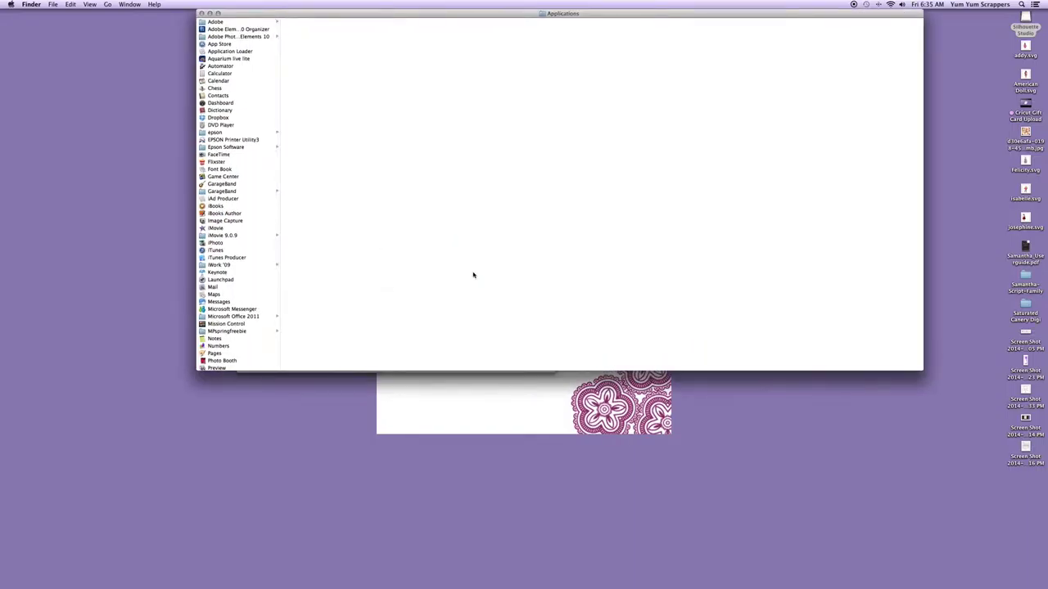
Drag Silhouette Studio from Applications to the Dock and close both Finder windows
scroll(231, 326, "down", 5)
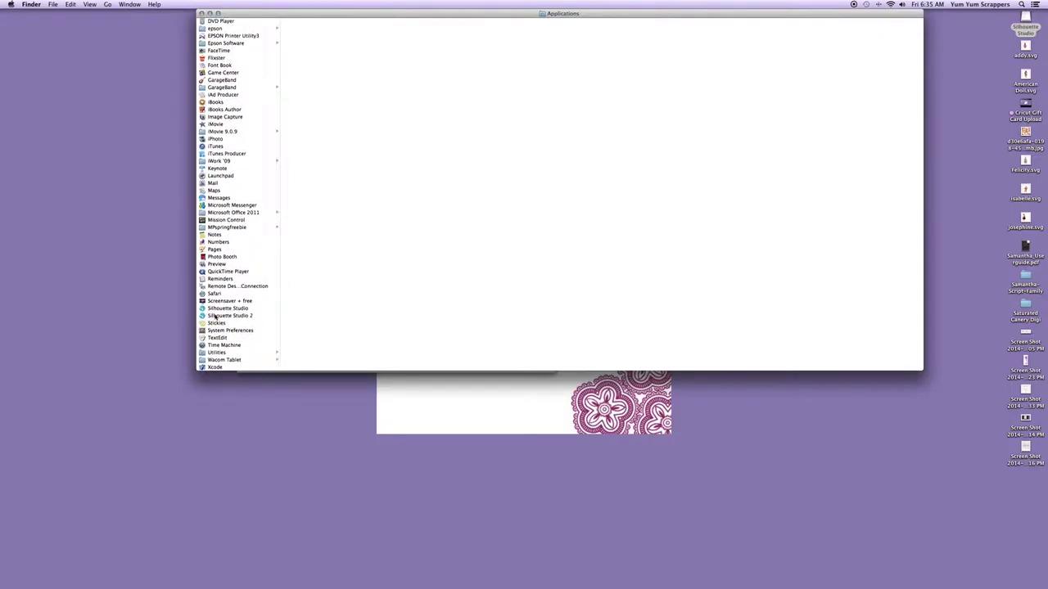
left_click(217, 317)
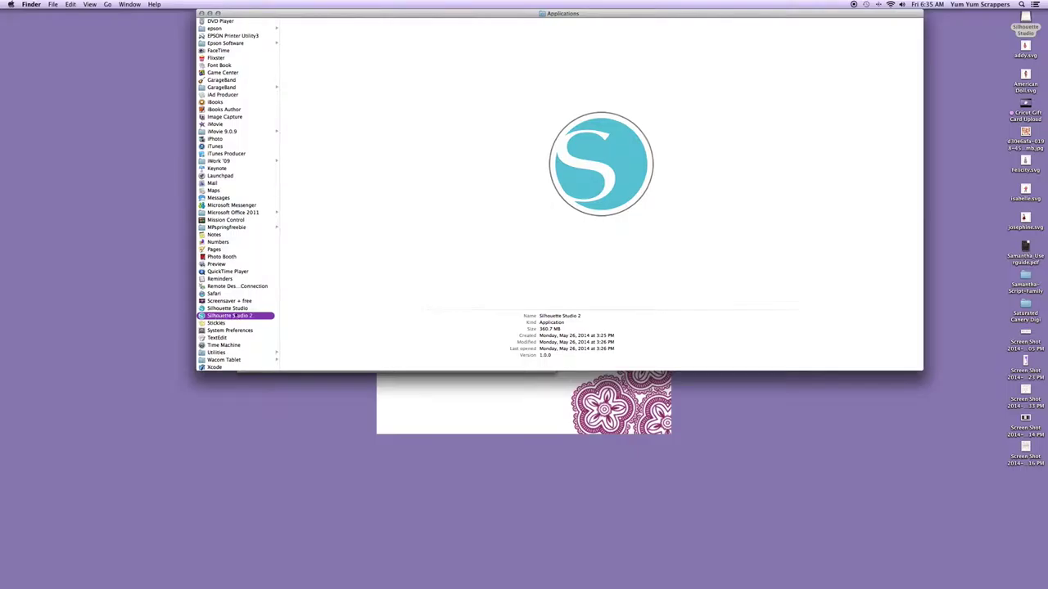
left_click(242, 309)
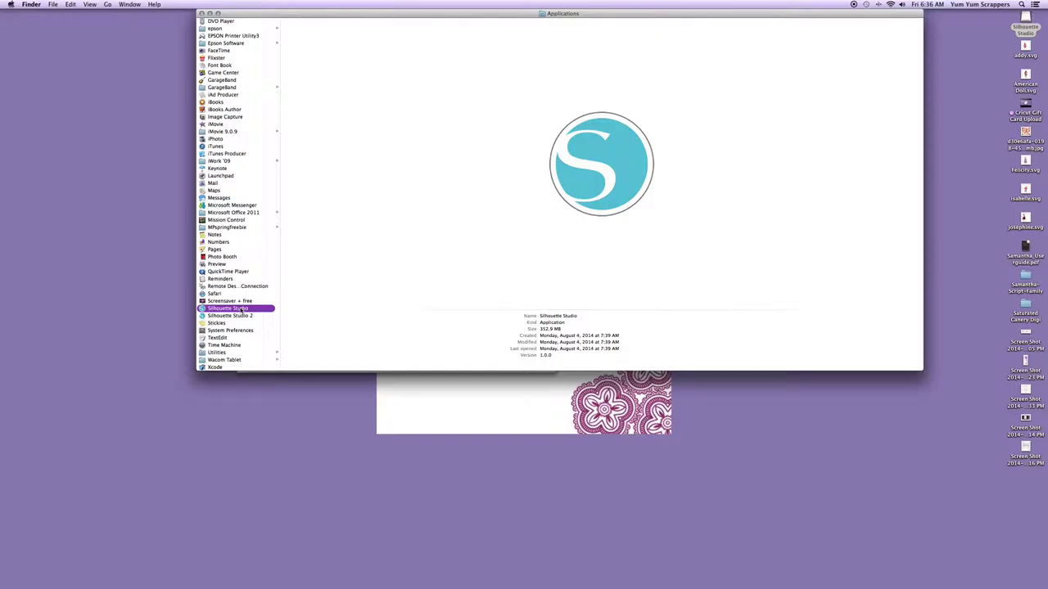
left_click(240, 310)
left_click_drag(241, 310, 606, 580)
left_click(202, 14)
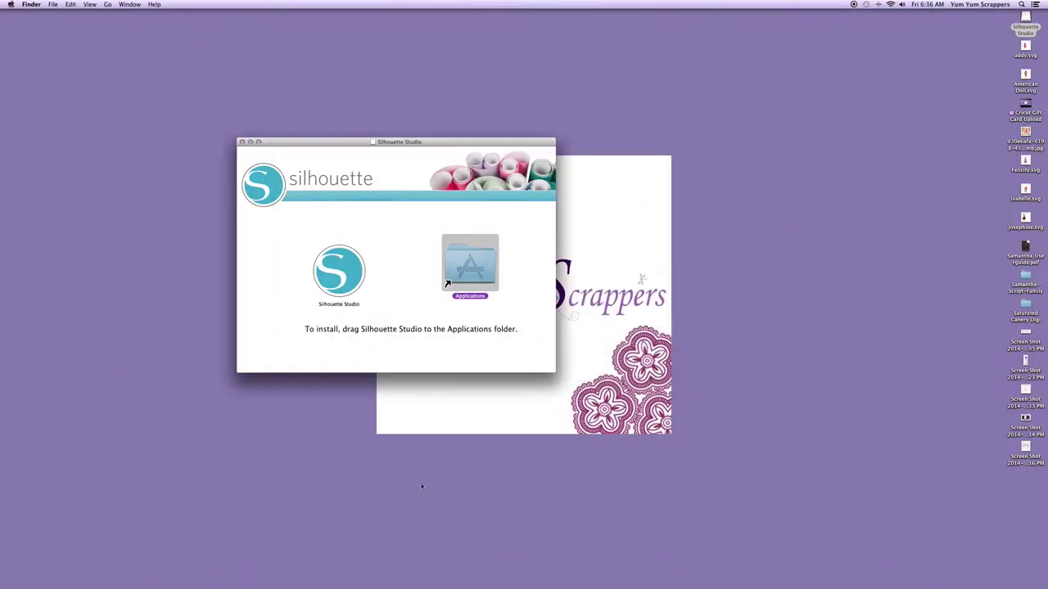
left_click(242, 142)
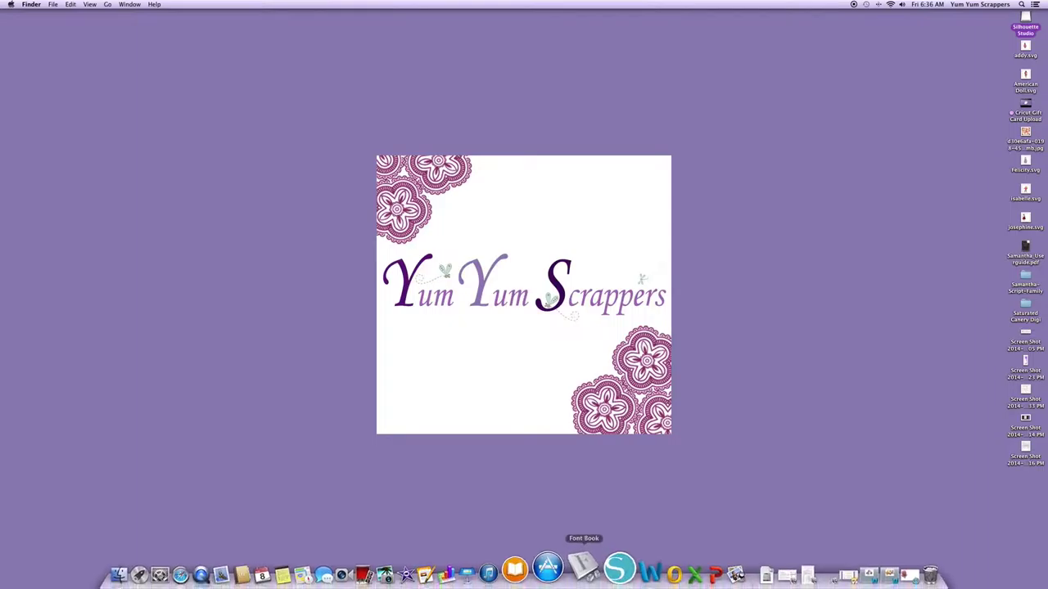
Launch Silhouette Studio from the Dock and postpone machine registration until later
left_click(601, 573)
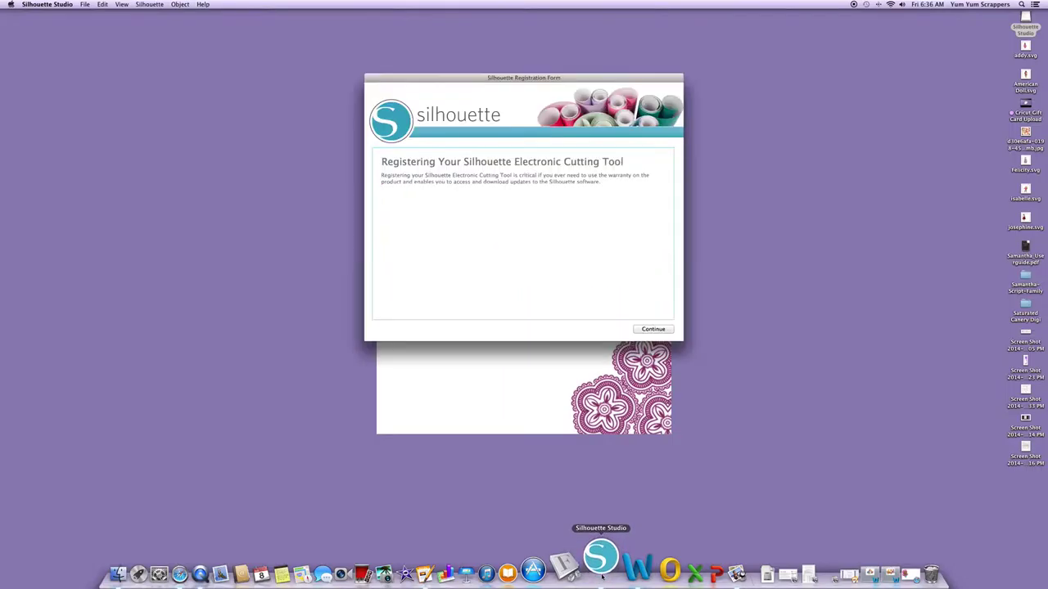
left_click(648, 330)
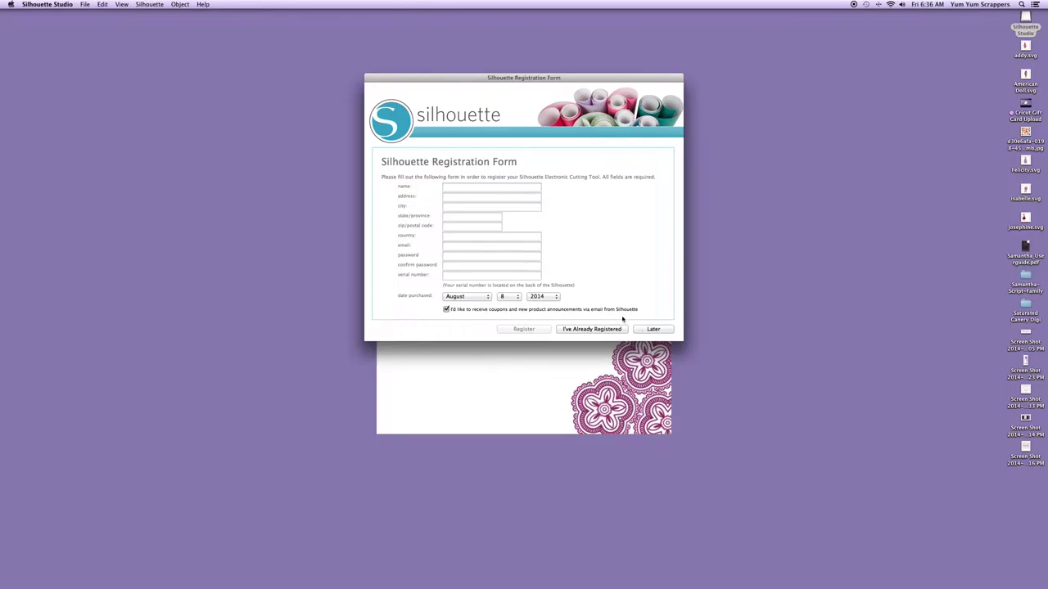
left_click(601, 331)
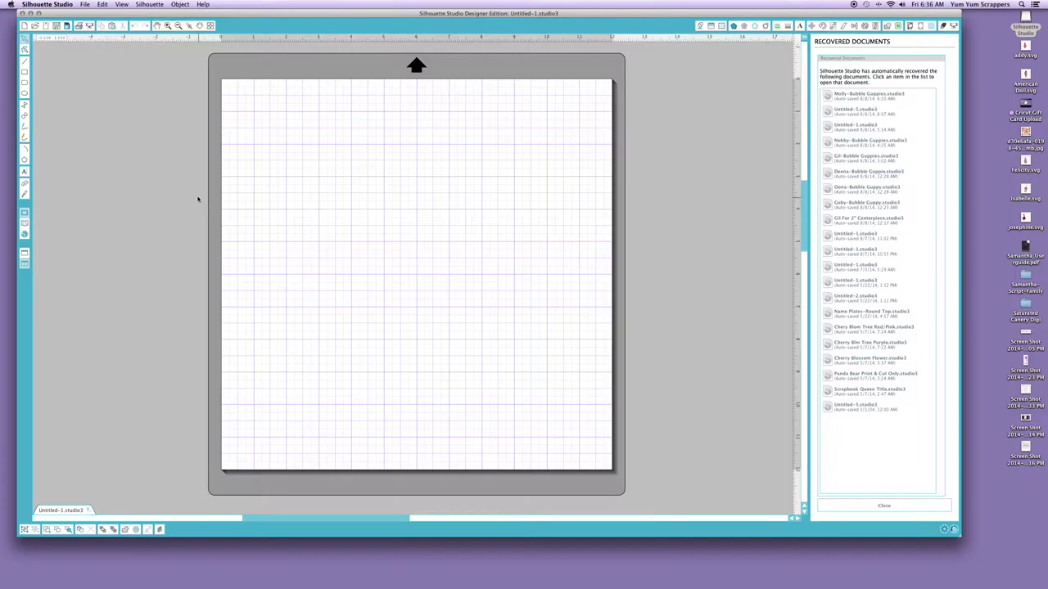
left_click(49, 5)
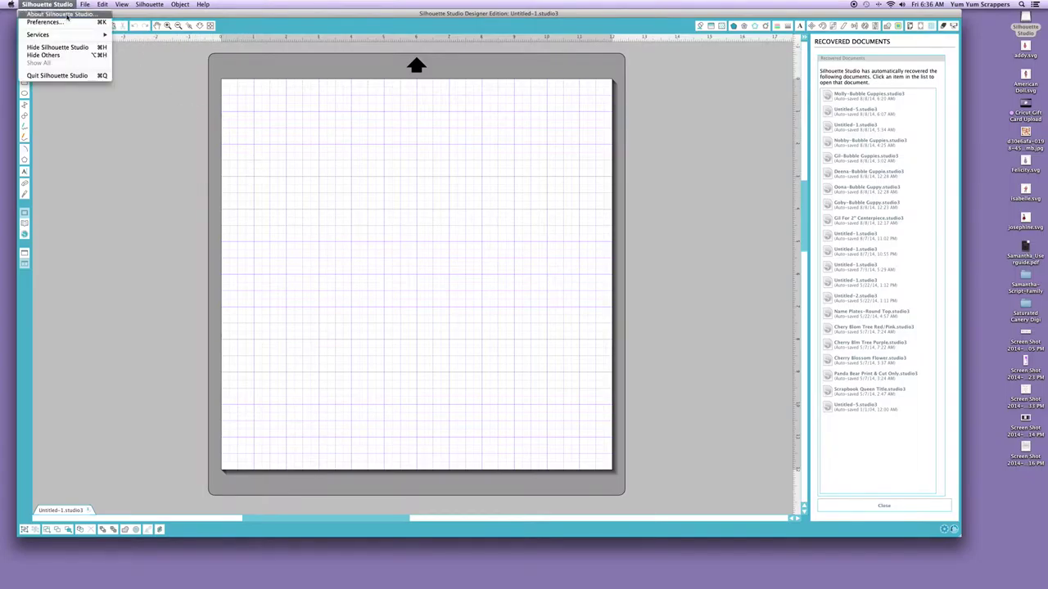
left_click(62, 14)
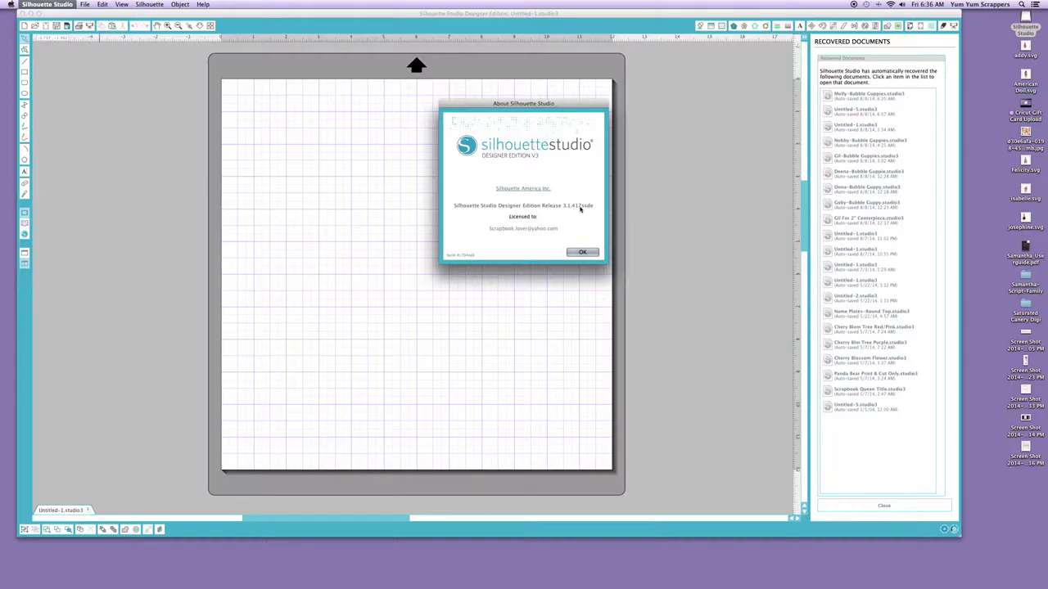
left_click(586, 254)
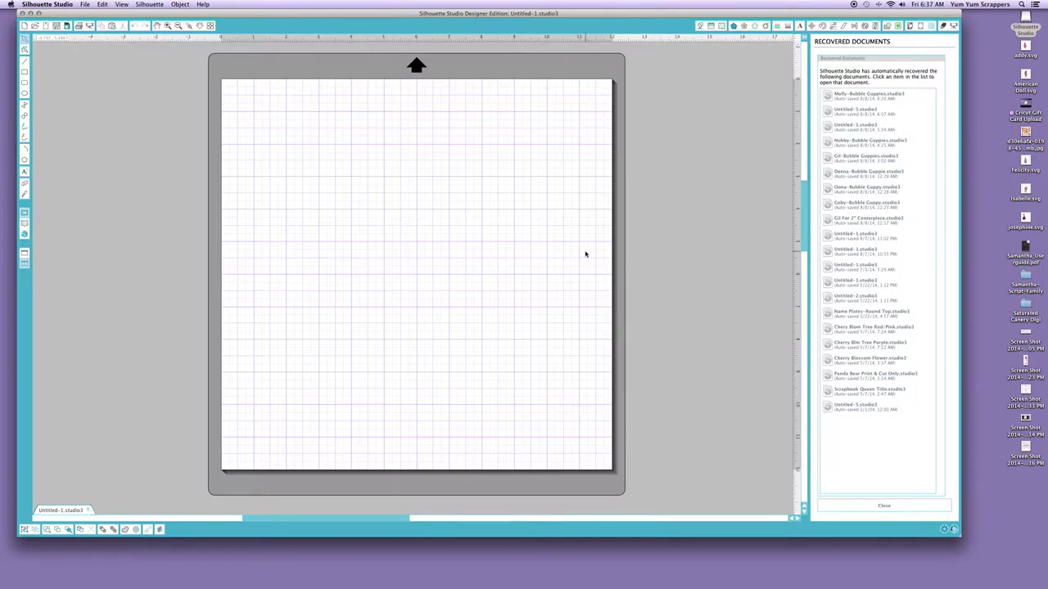
Paste the Bubble Guppies mermaid image onto the mat and move it up and left
right_click(378, 197)
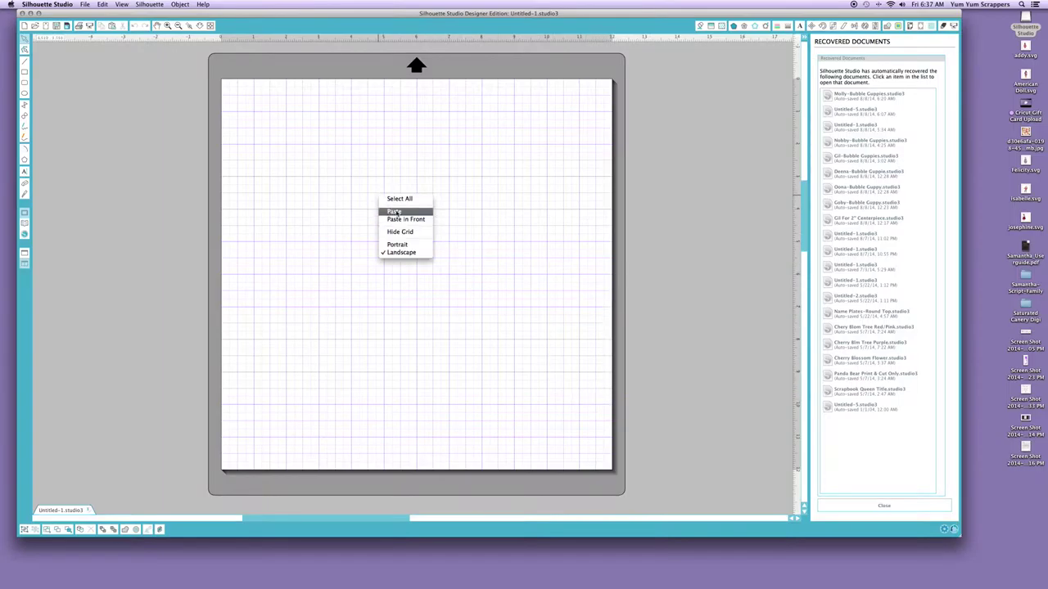
left_click(395, 212)
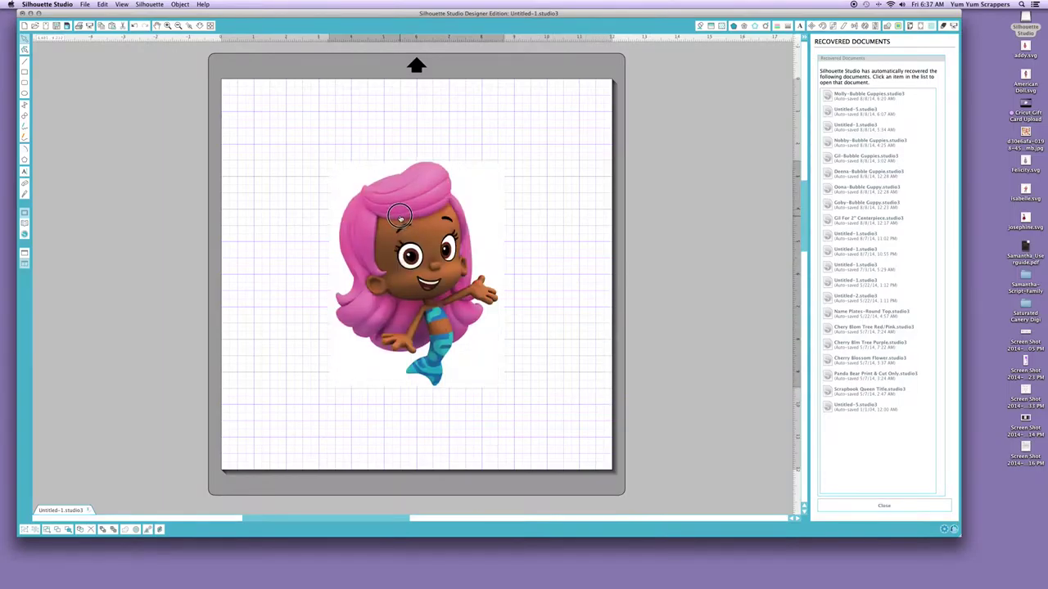
left_click_drag(399, 217, 342, 148)
left_click_drag(448, 323, 524, 420)
Trace the mermaid at 82% threshold with High Pass Filter off, then delete its background
left_click(898, 25)
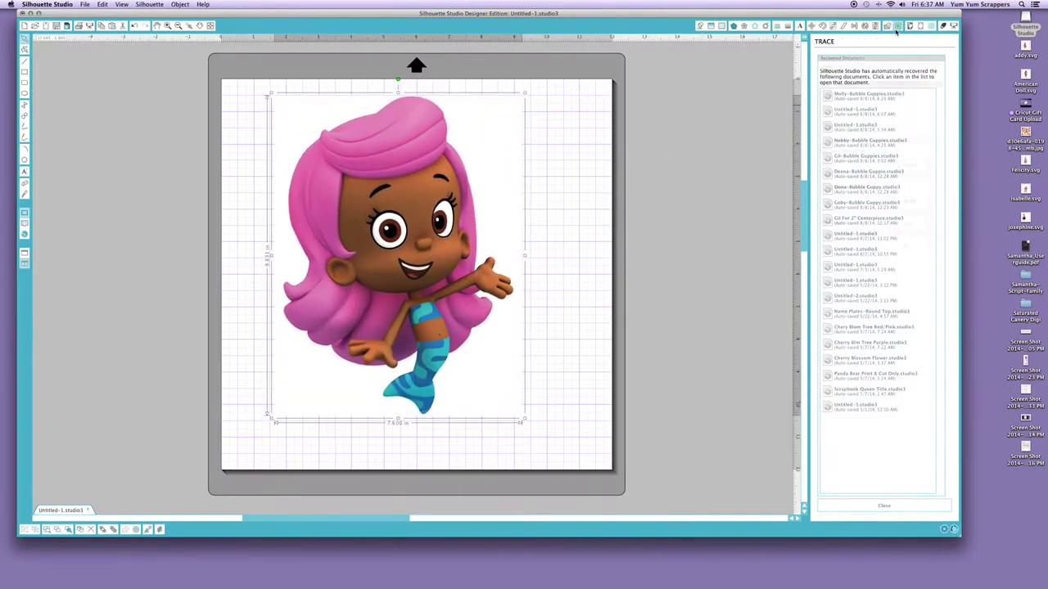
left_click(833, 72)
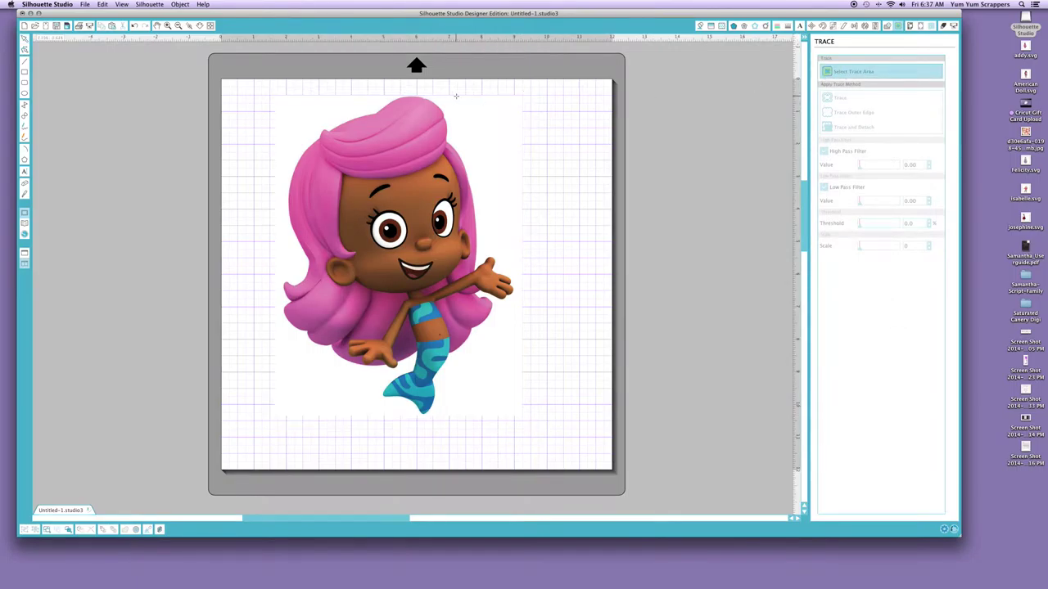
mouse_move(251, 83)
left_mouse_down()
mouse_move(316, 84)
mouse_move(557, 353)
mouse_move(537, 443)
left_mouse_up()
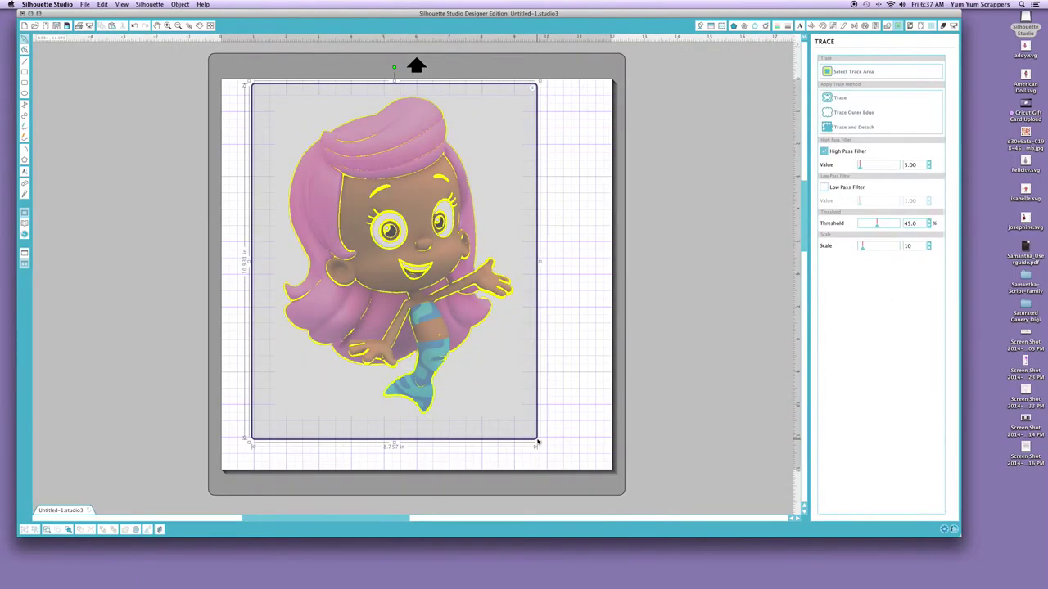
left_click(824, 151)
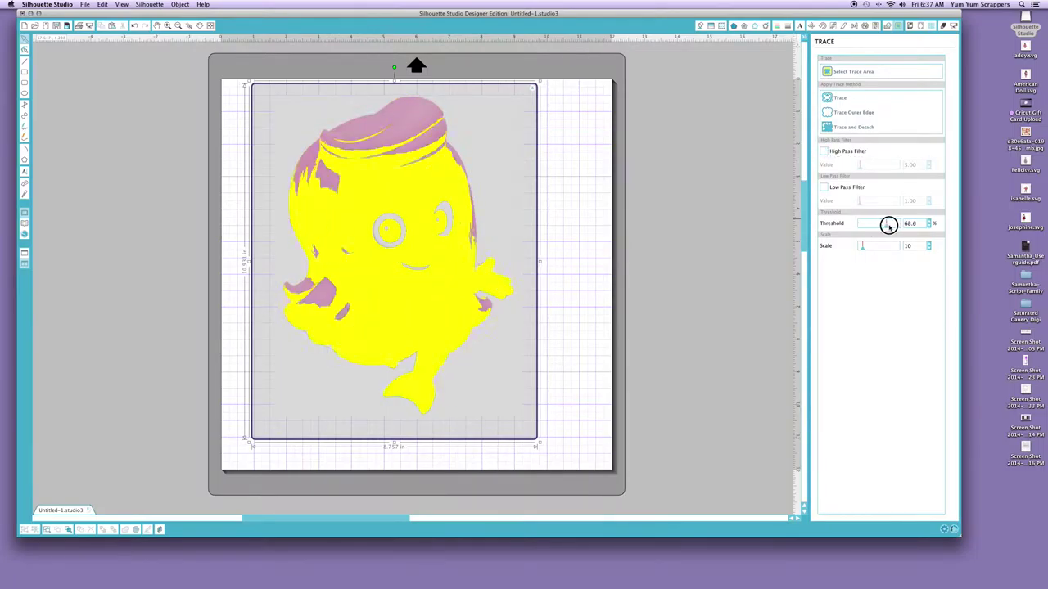
left_click_drag(888, 224, 891, 227)
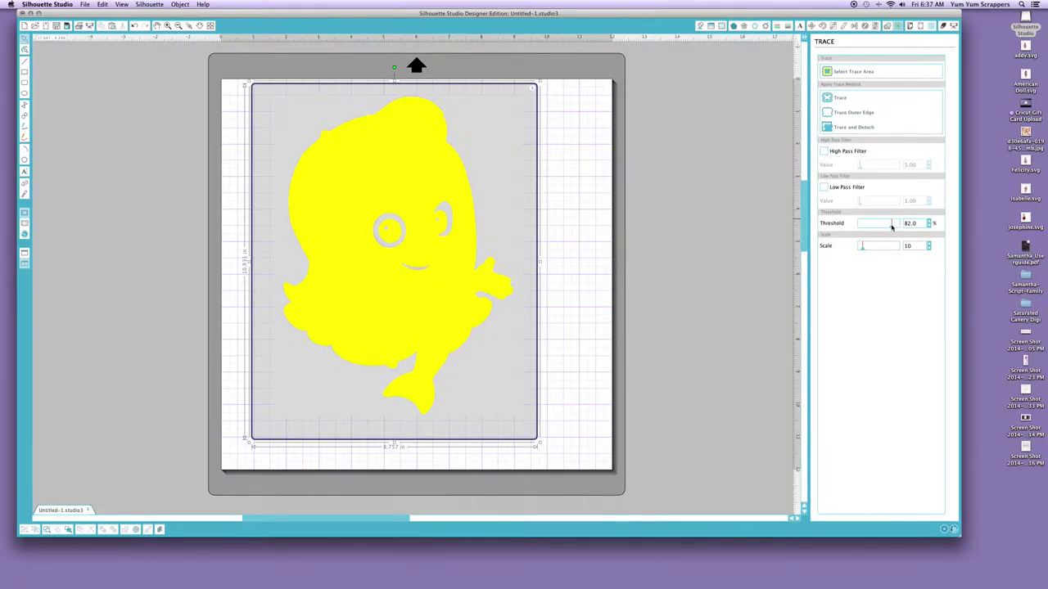
left_click(848, 129)
left_click_drag(508, 140, 652, 194)
key("Delete")
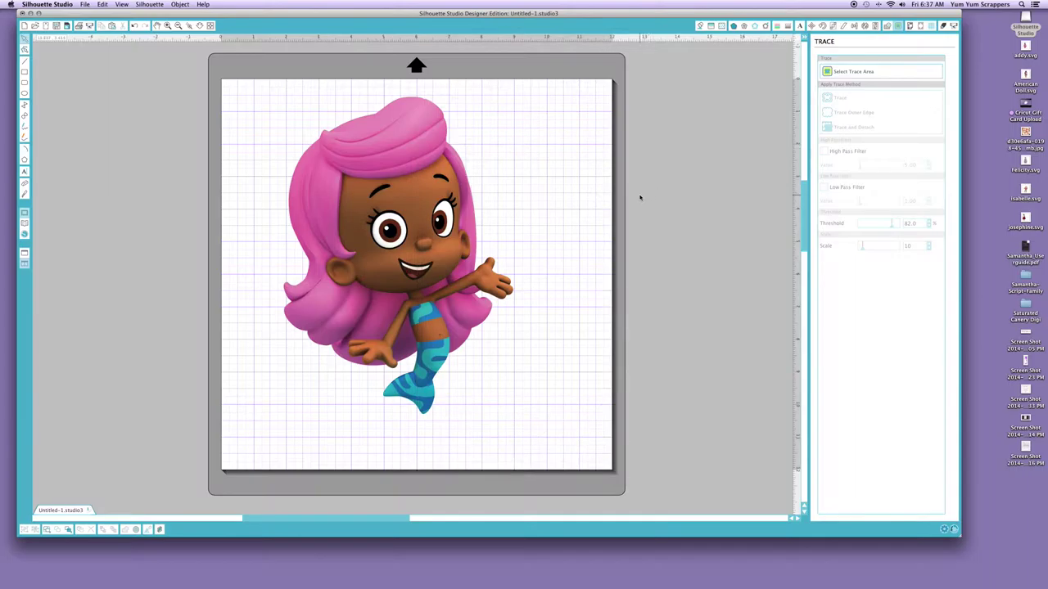
Save the mermaid design to the library and show the My Own Designs folder
left_click_drag(437, 199, 454, 209)
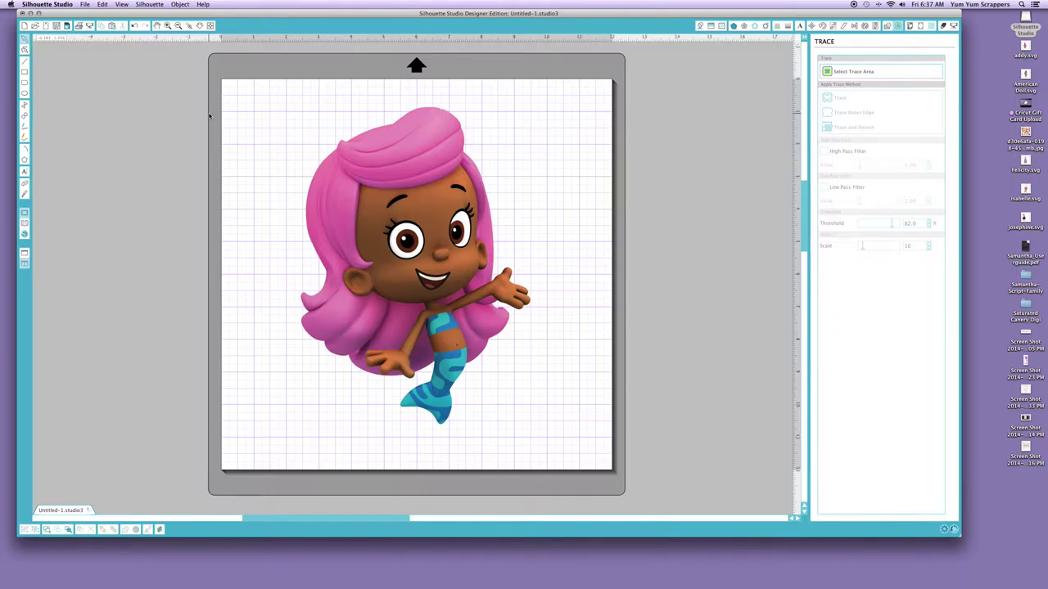
scroll(210, 115, "right", 3)
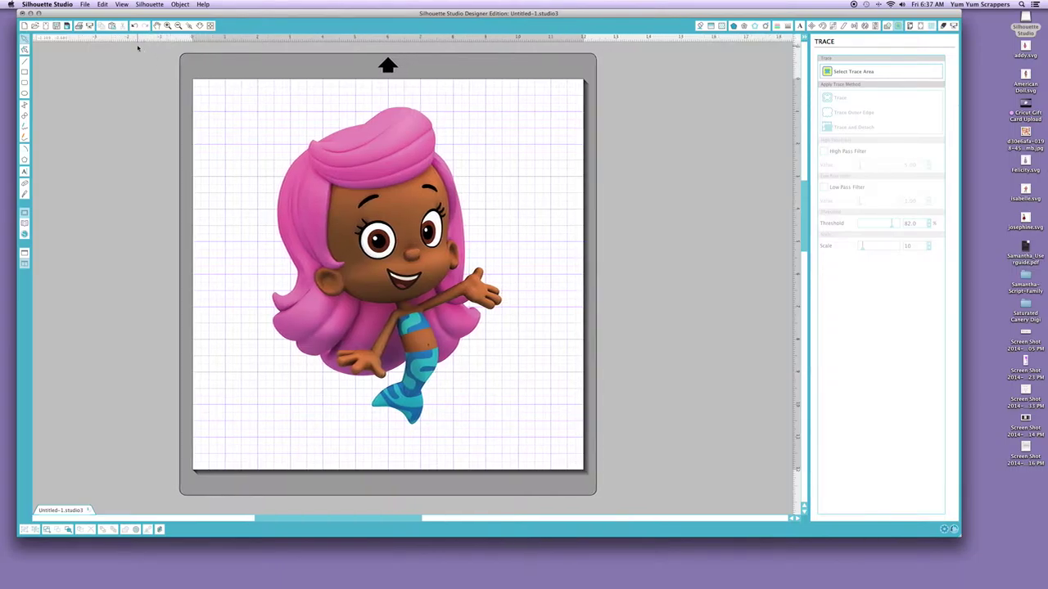
left_click(86, 5)
mouse_move(105, 67)
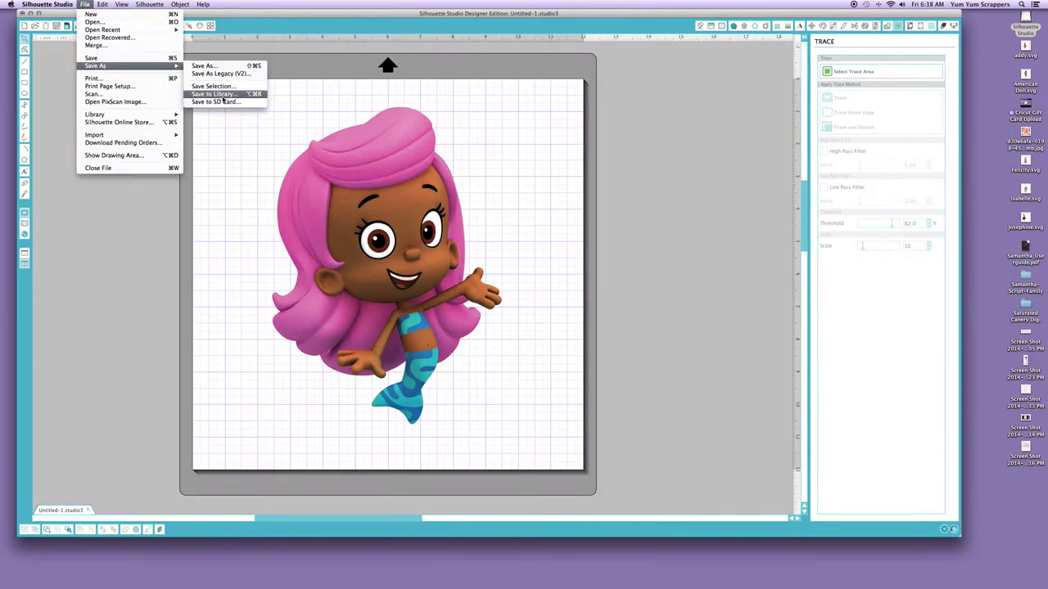
left_click(223, 96)
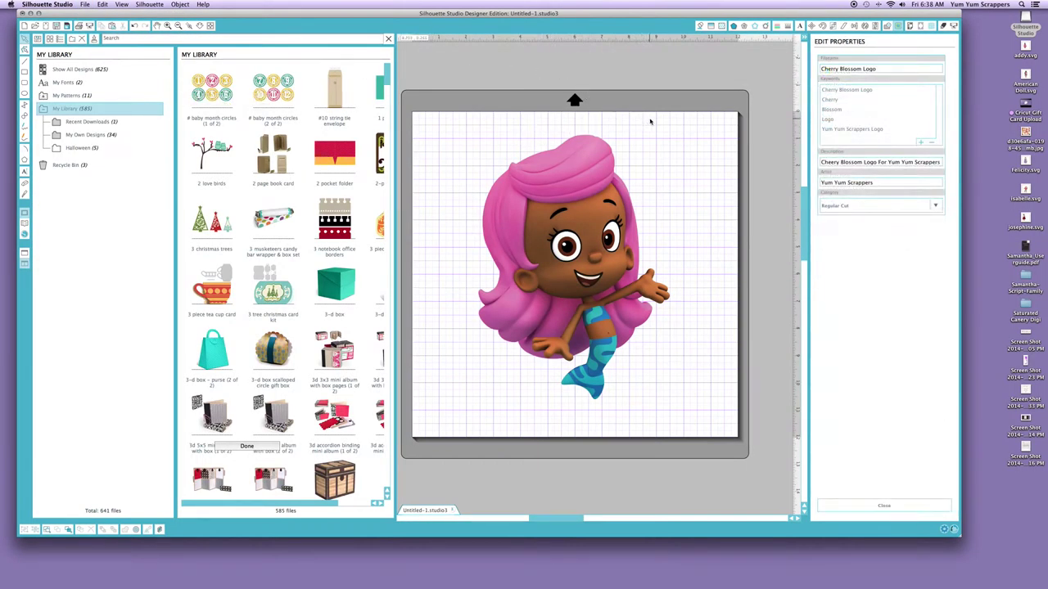
left_click(93, 135)
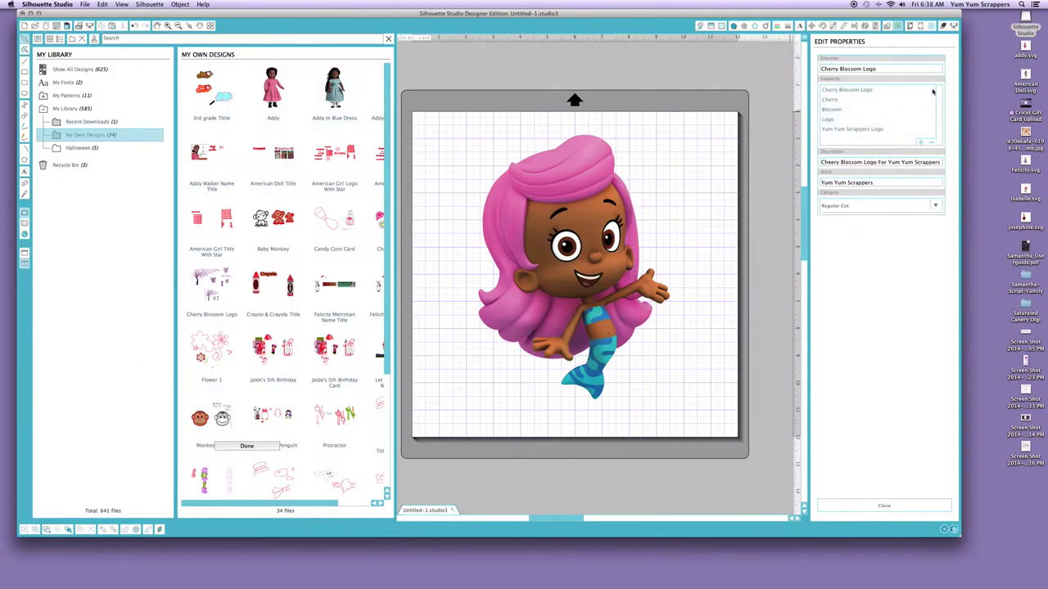
Close the properties panel, select the mermaid image, and save it to the library again
left_click(869, 505)
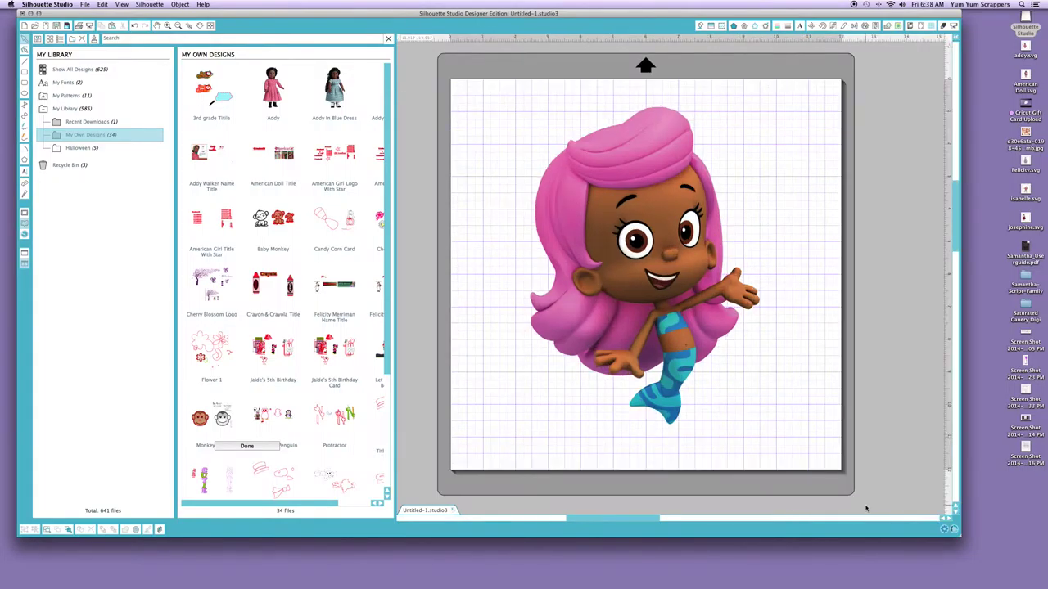
left_click(590, 310)
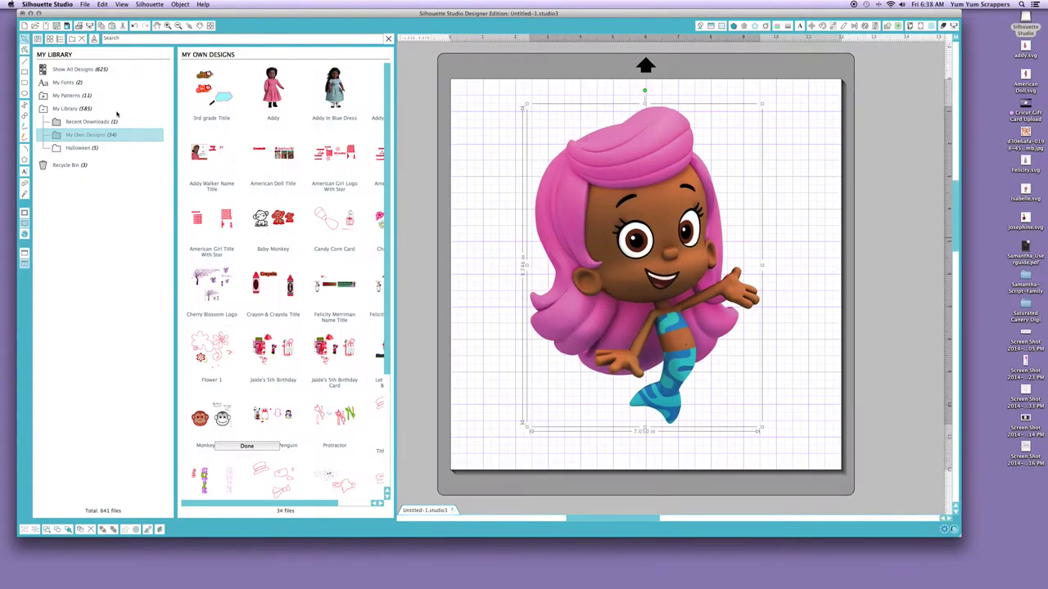
left_click(84, 4)
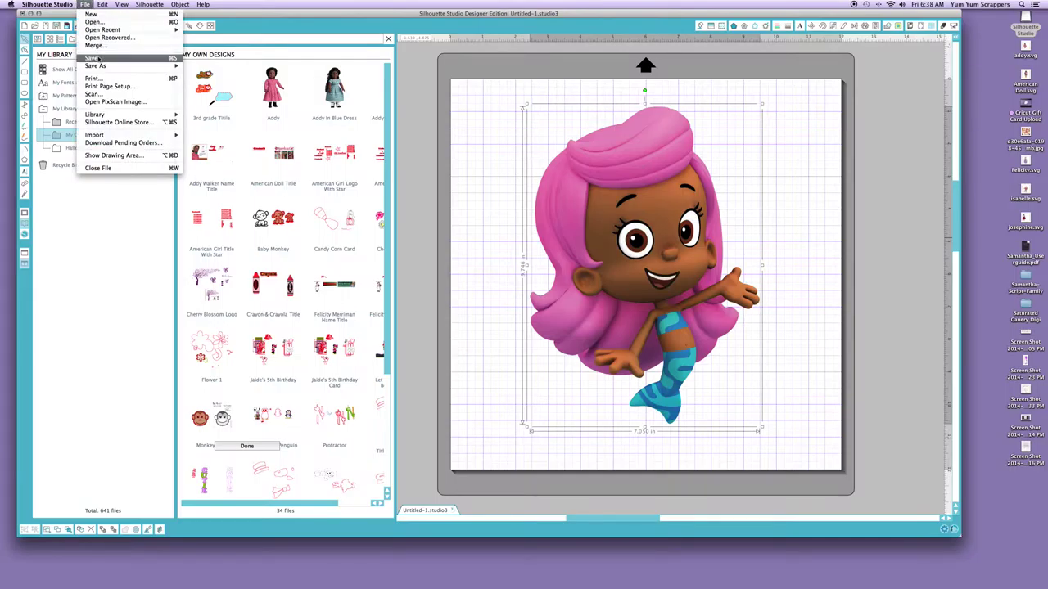
mouse_move(103, 65)
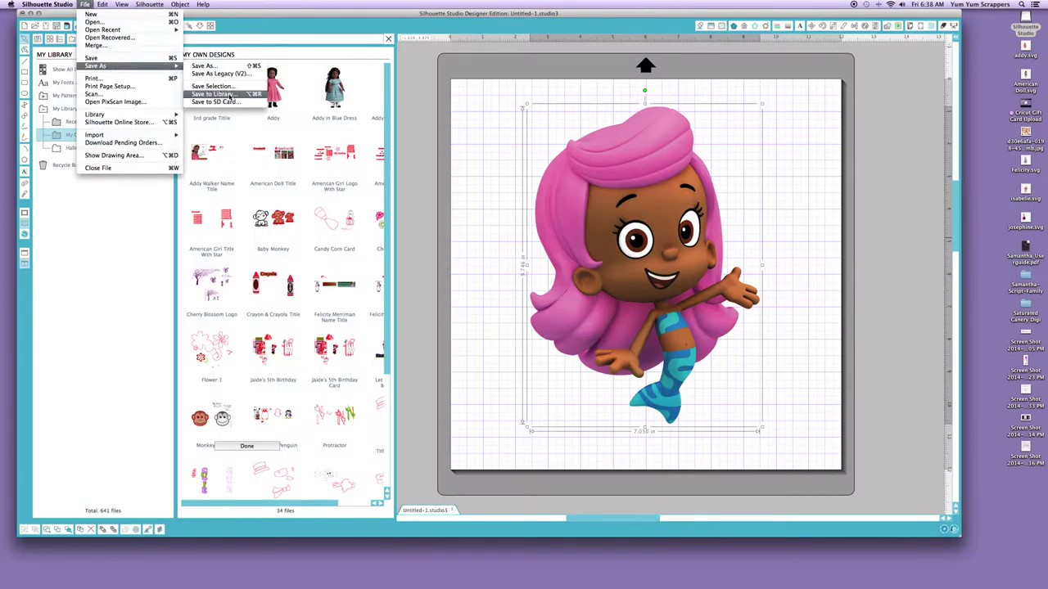
left_click(226, 96)
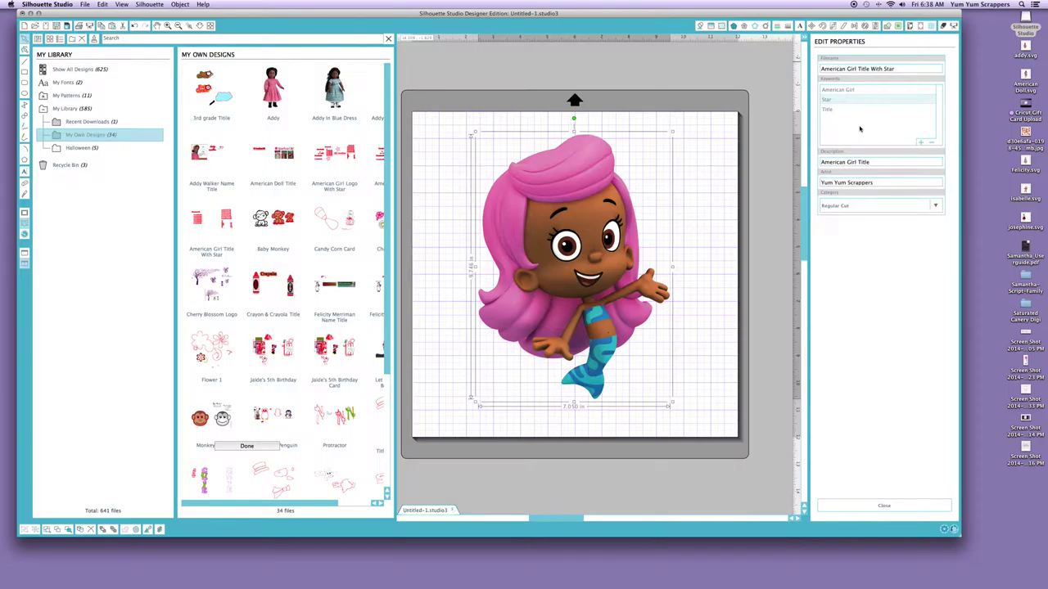
left_click(876, 504)
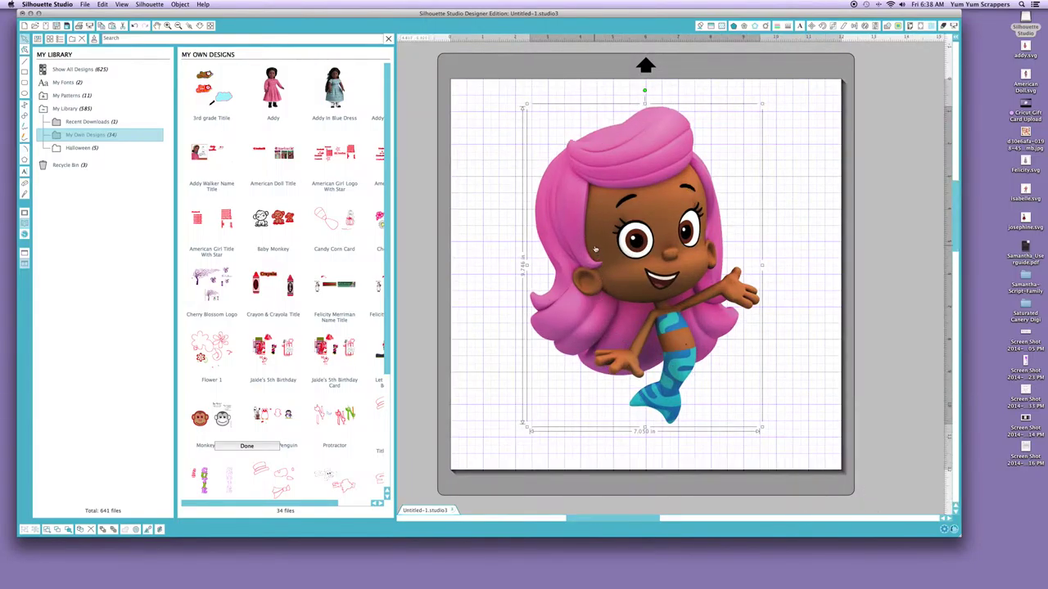
left_click(84, 4)
Save the design to the Desktop as 'Molly-Bubble Guppies.studio3'
mouse_move(110, 67)
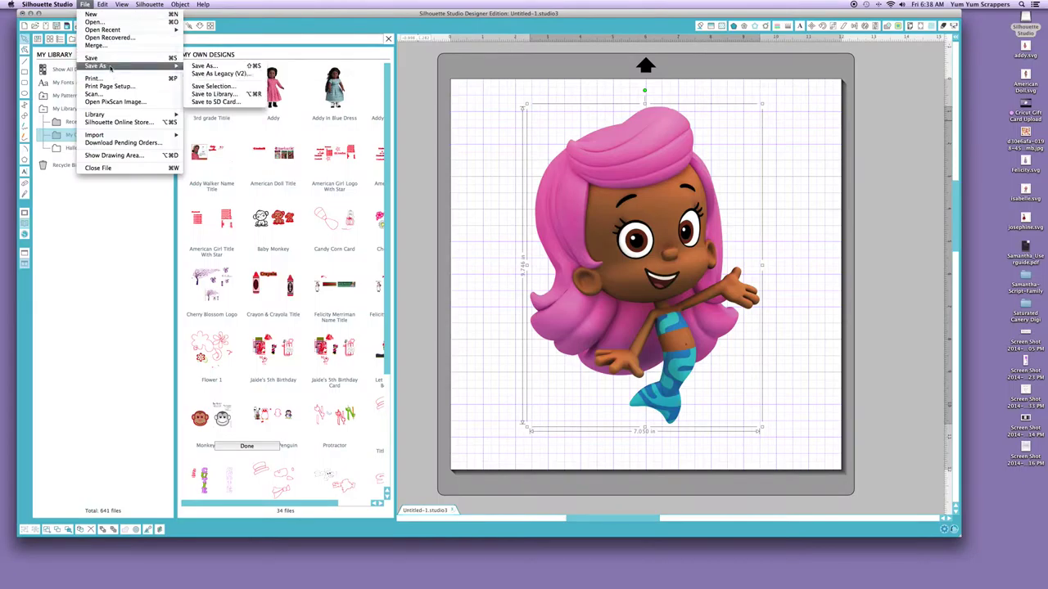
left_click(203, 65)
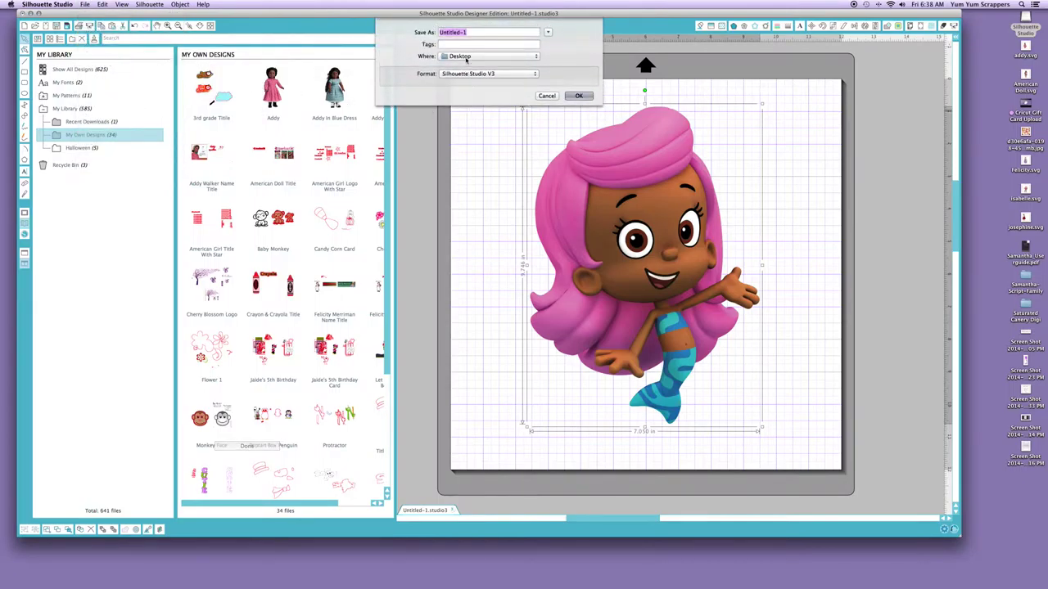
type("Moll")
key("BackSpace")
key("BackSpace")
key("BackSpace")
type("olly")
left_click(480, 55)
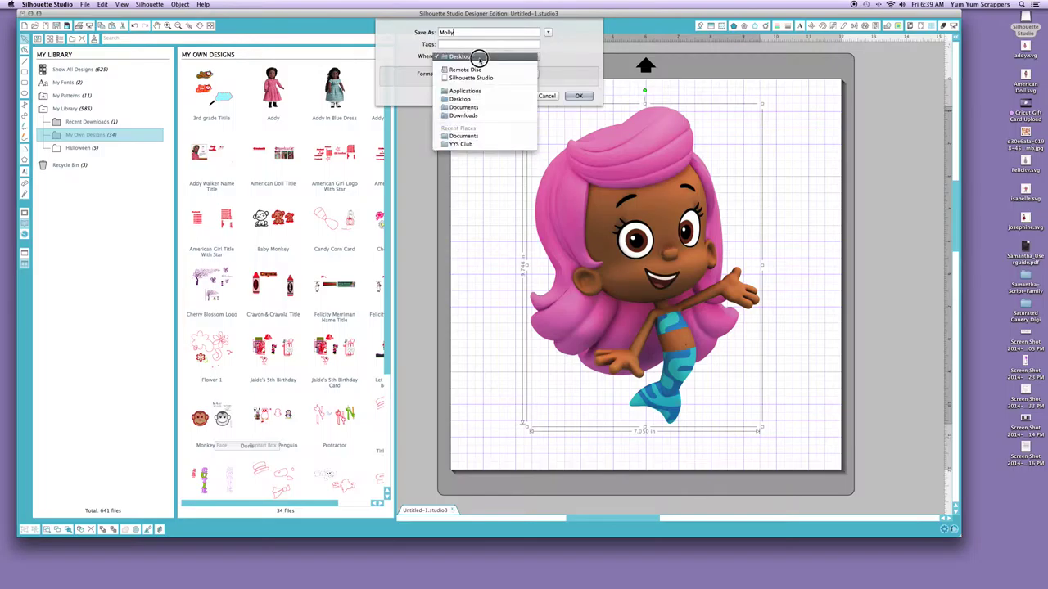
left_click(464, 112)
left_click(462, 57)
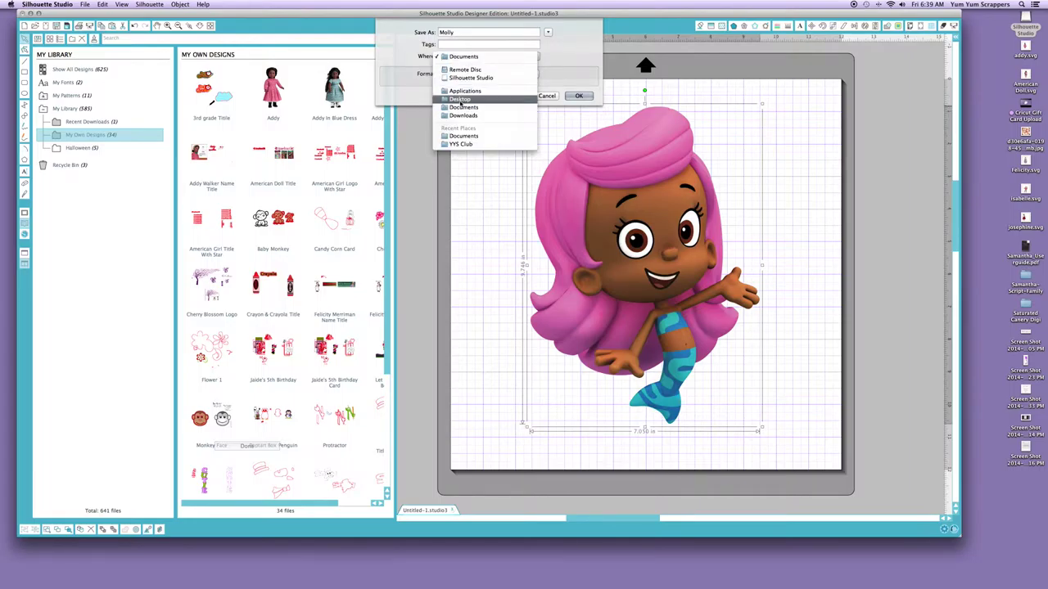
left_click(460, 101)
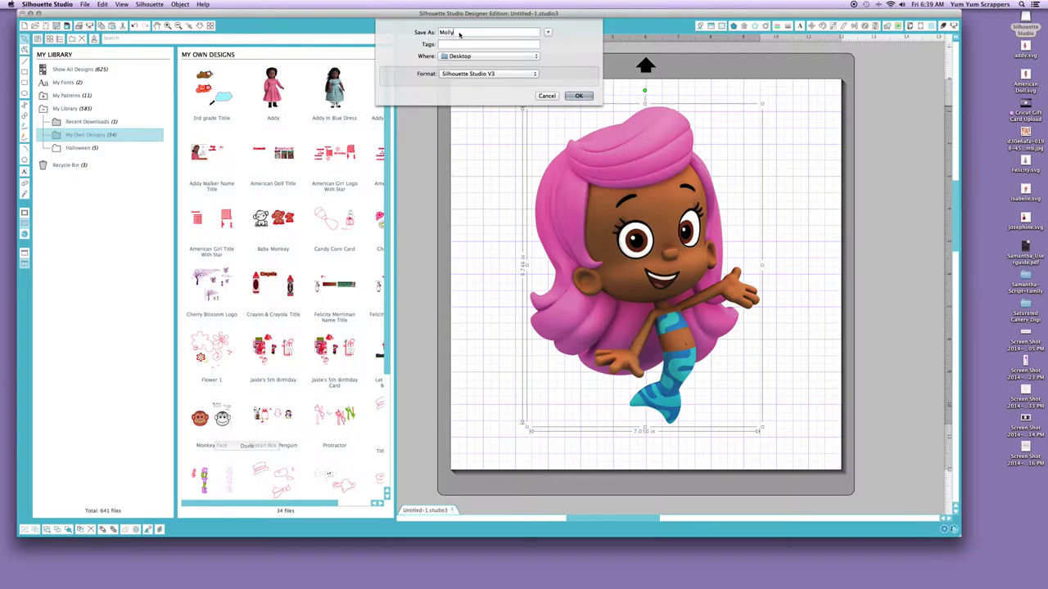
type("-Bubble Guppies")
left_click(579, 96)
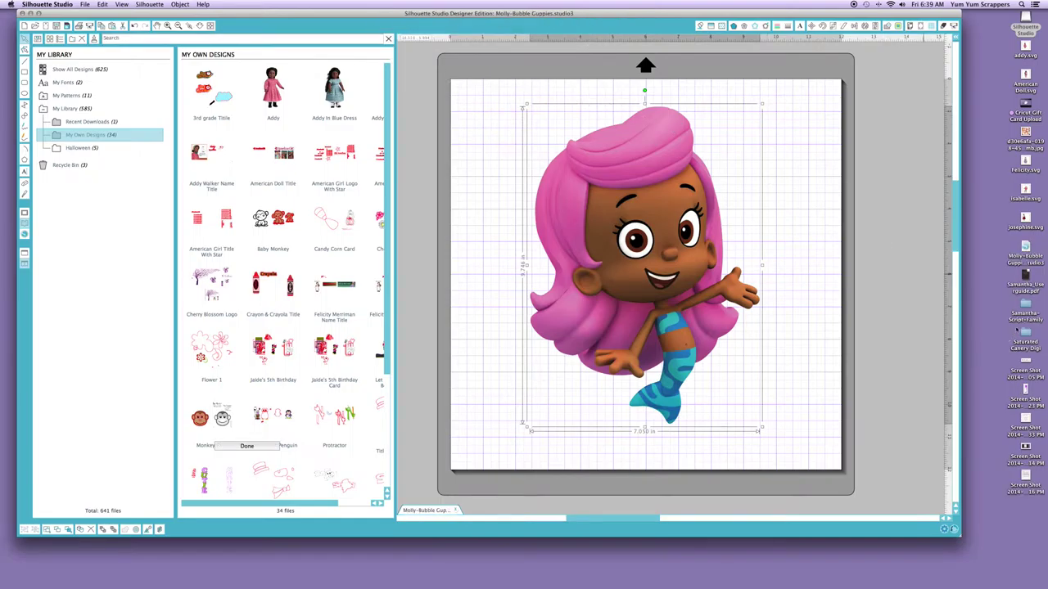
Close the Molly-Bubble Guppies document tab
left_click(1025, 247)
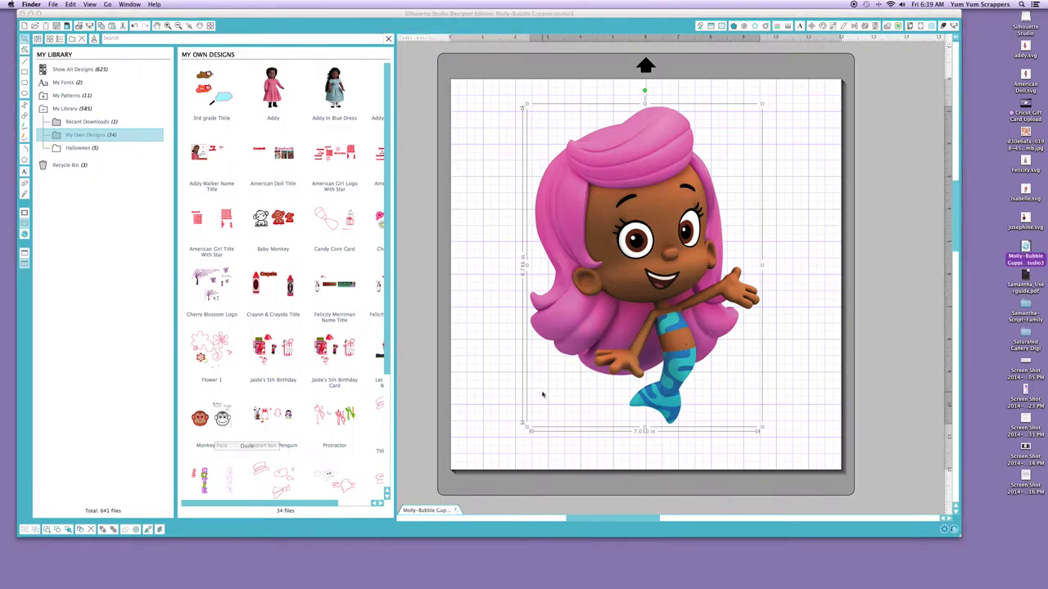
left_click(456, 510)
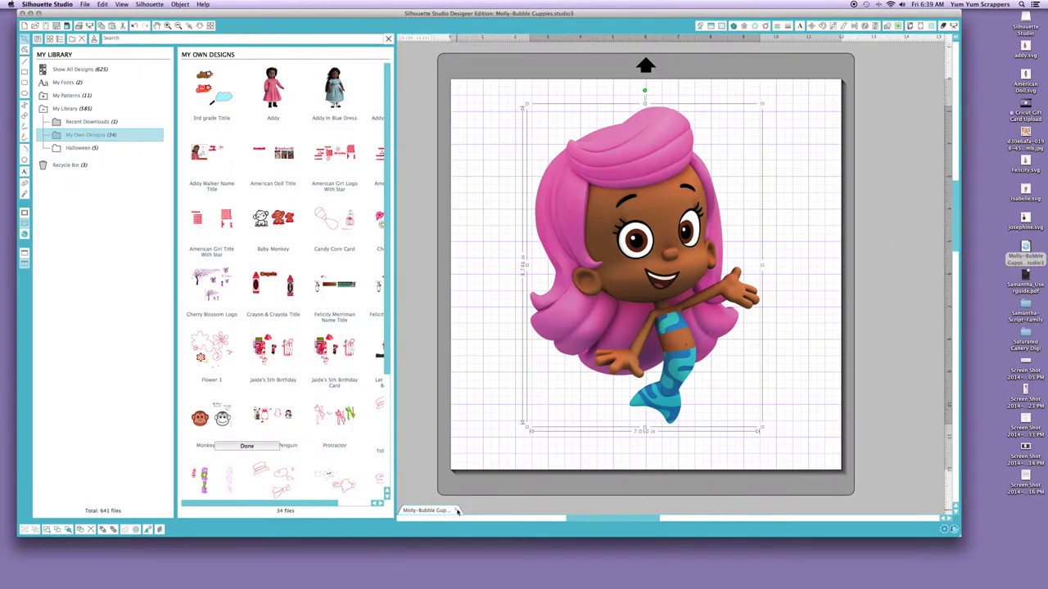
left_click(457, 511)
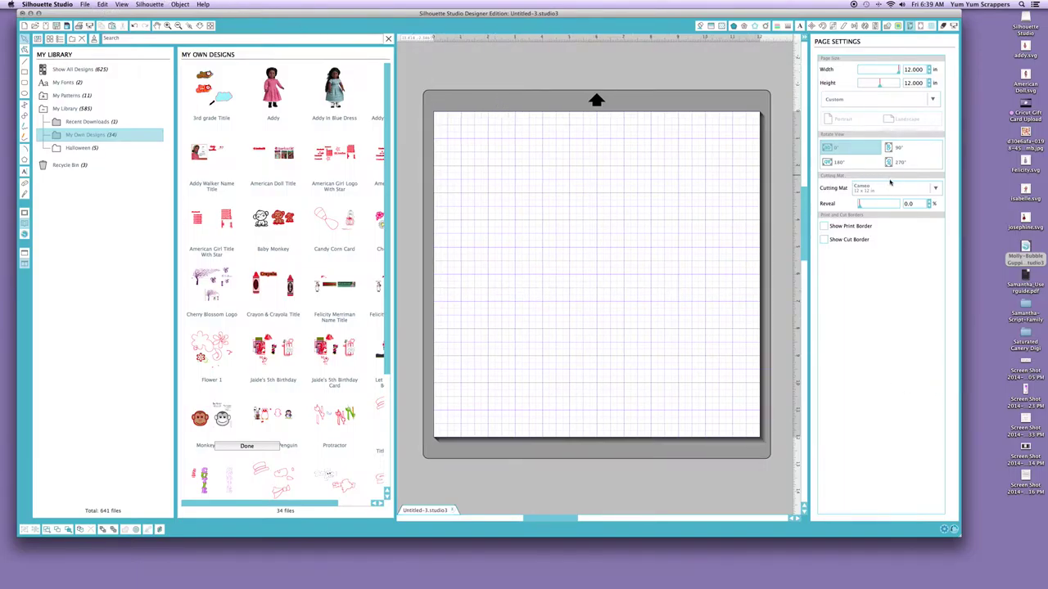
Drop the saved desktop file onto the new mat, then delete the mermaid image
left_click_drag(1025, 247, 655, 278)
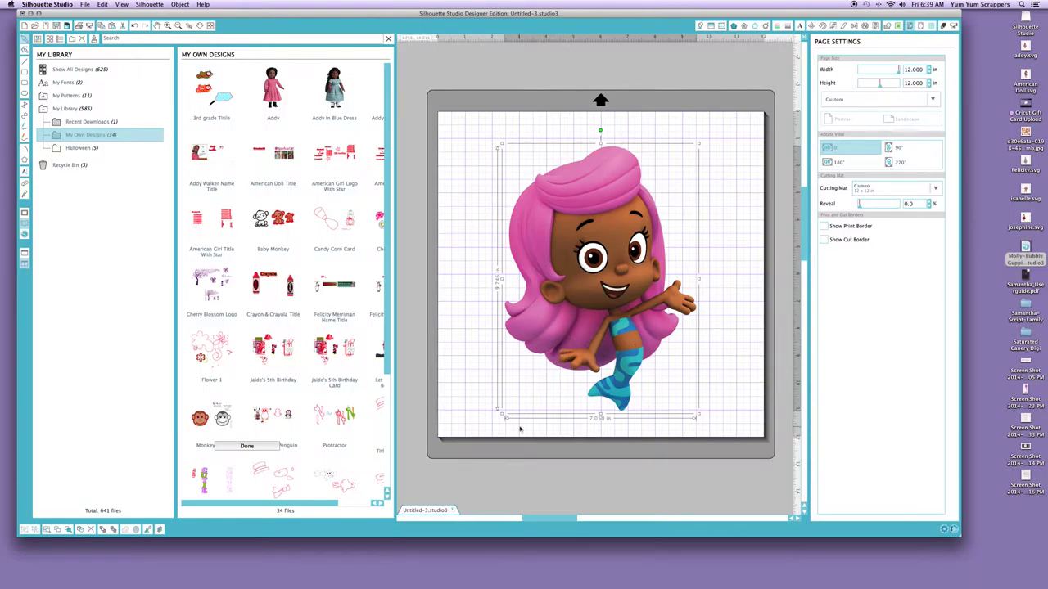
left_click(541, 386)
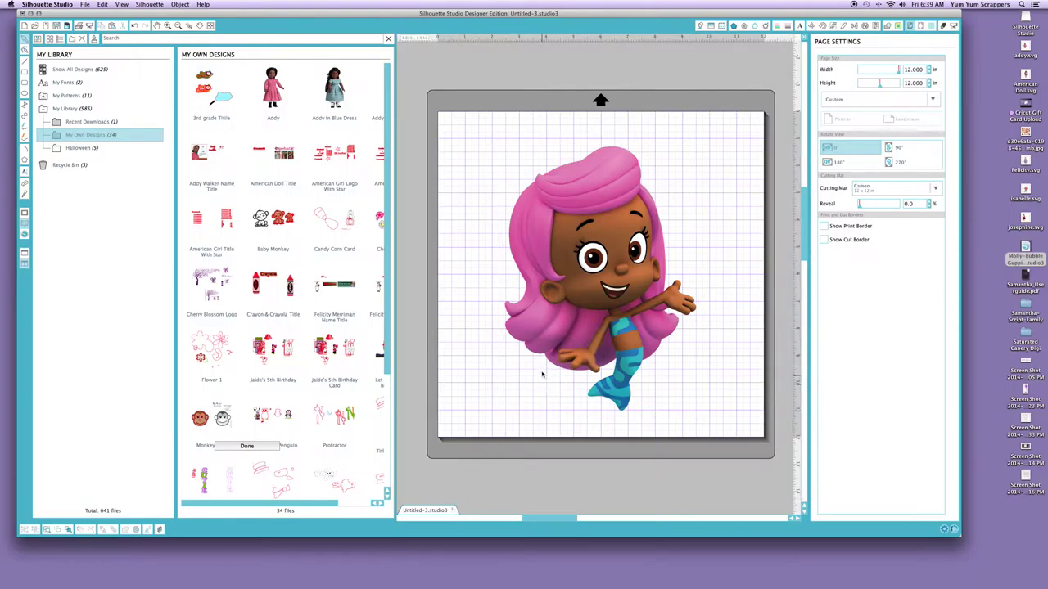
left_click(540, 375)
key("Delete")
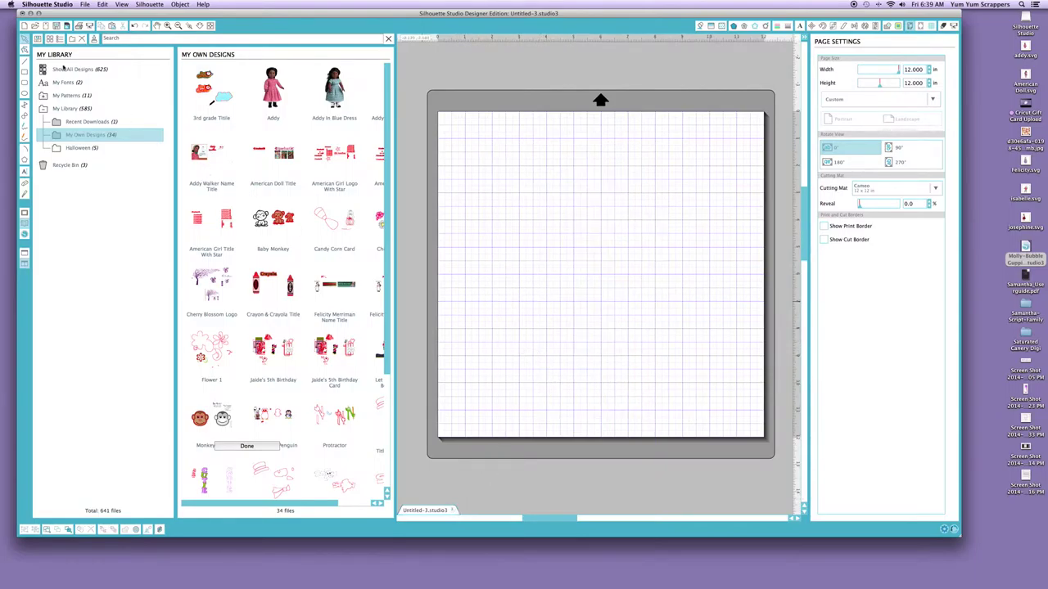
Open Molly-Bubble Guppies.studio3 from the Desktop and reselect the mermaid image
left_click(84, 5)
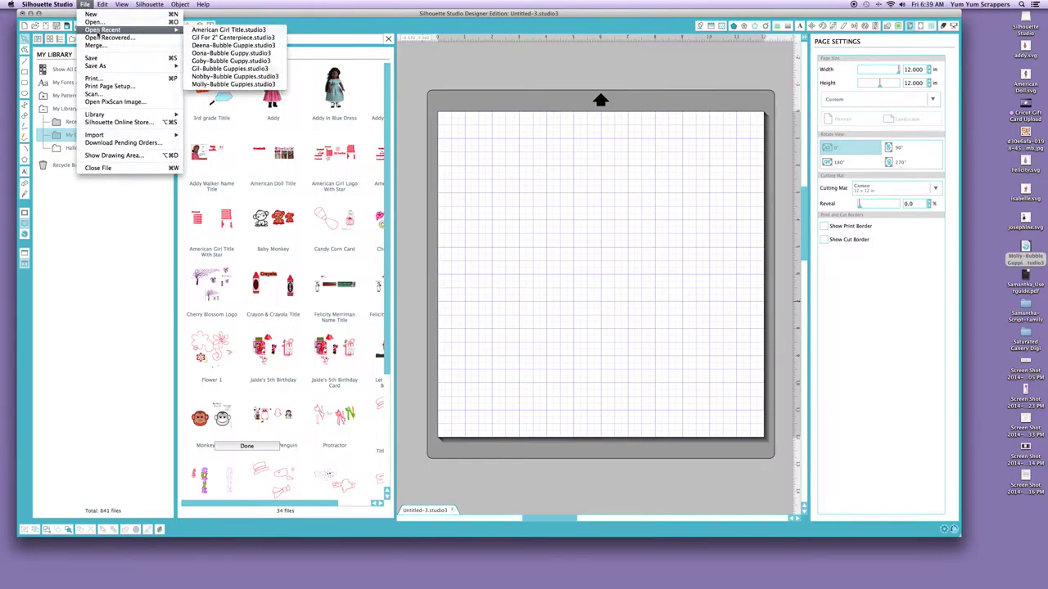
left_click(93, 23)
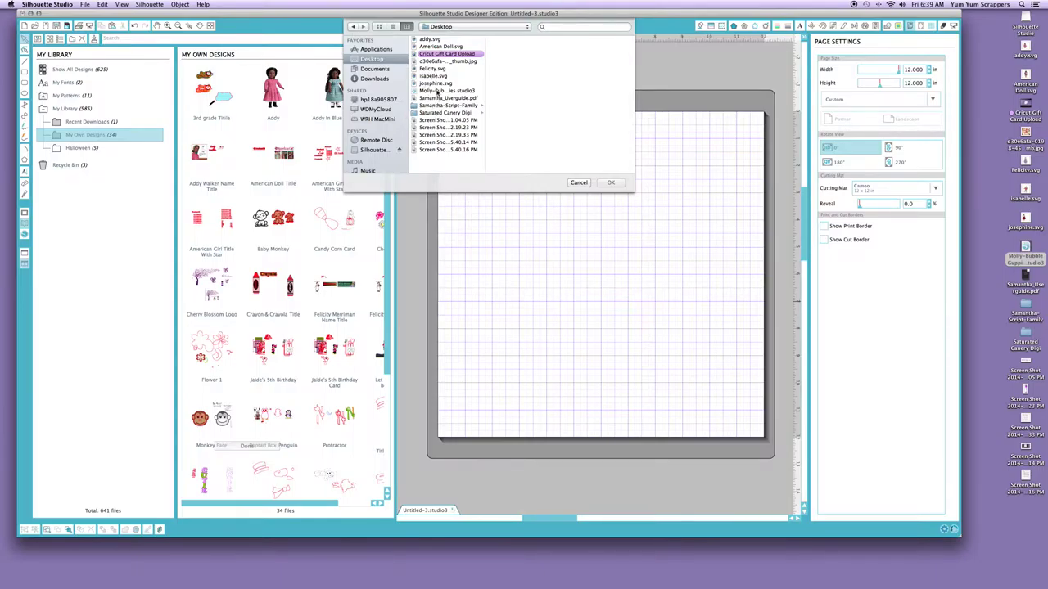
double_click(437, 91)
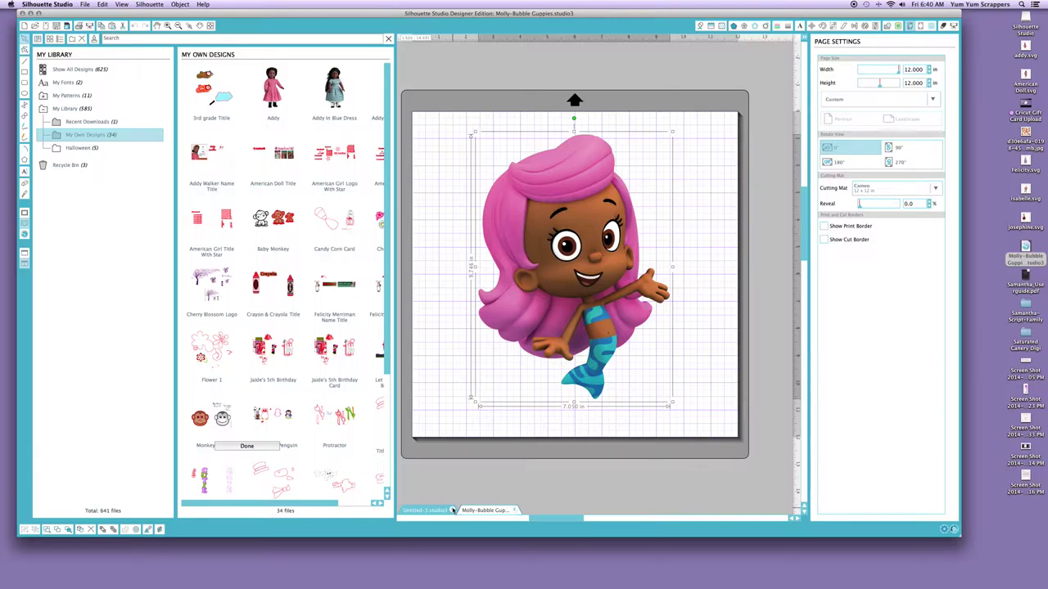
left_click(470, 496)
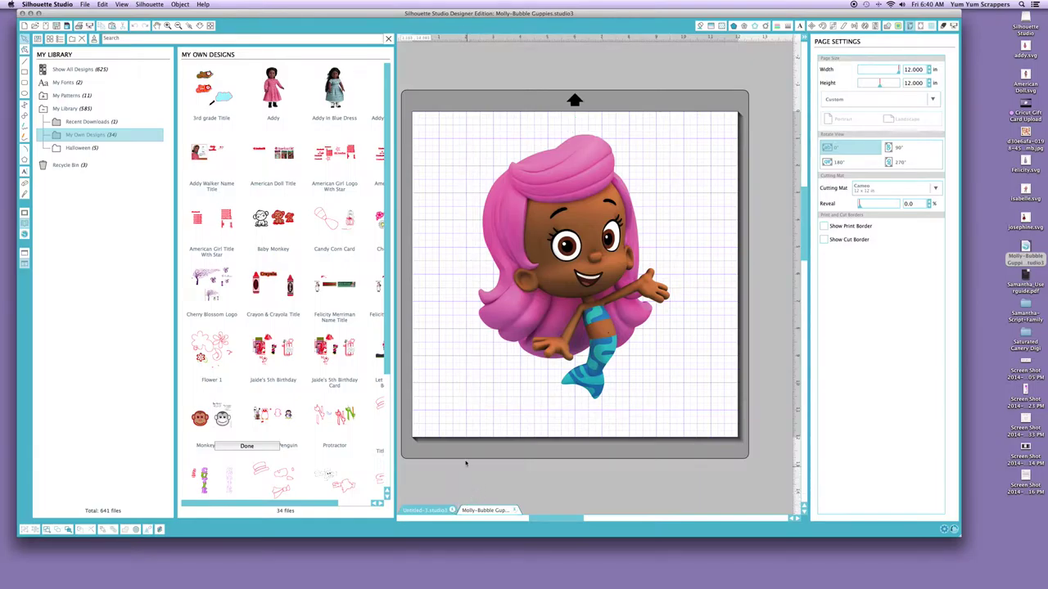
left_click(595, 299)
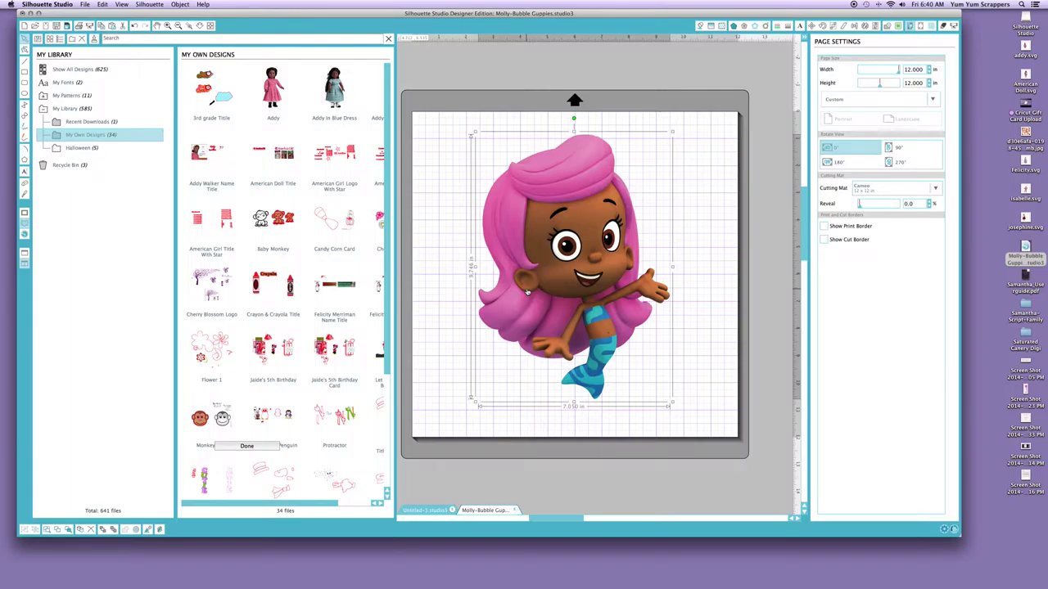
Save the design to the library, then close Untitled-3 choosing Don't Save
left_click(84, 5)
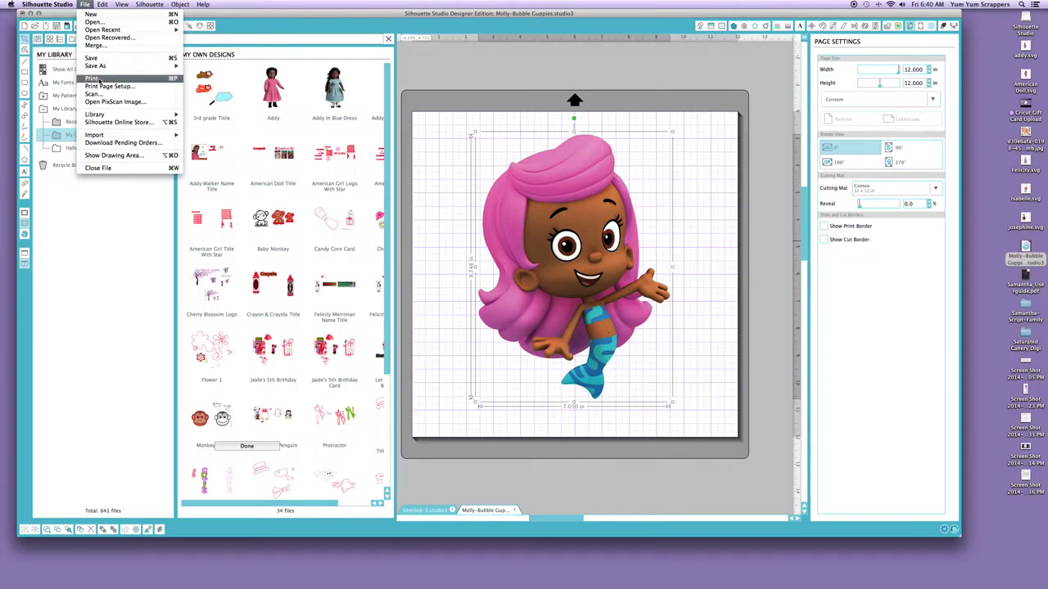
mouse_move(102, 71)
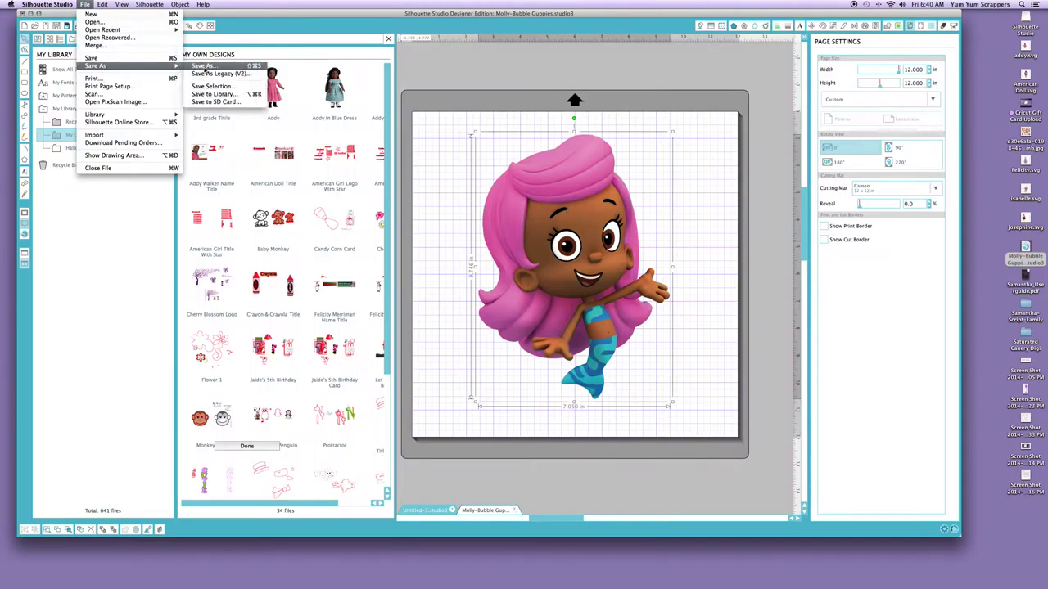
left_click(211, 94)
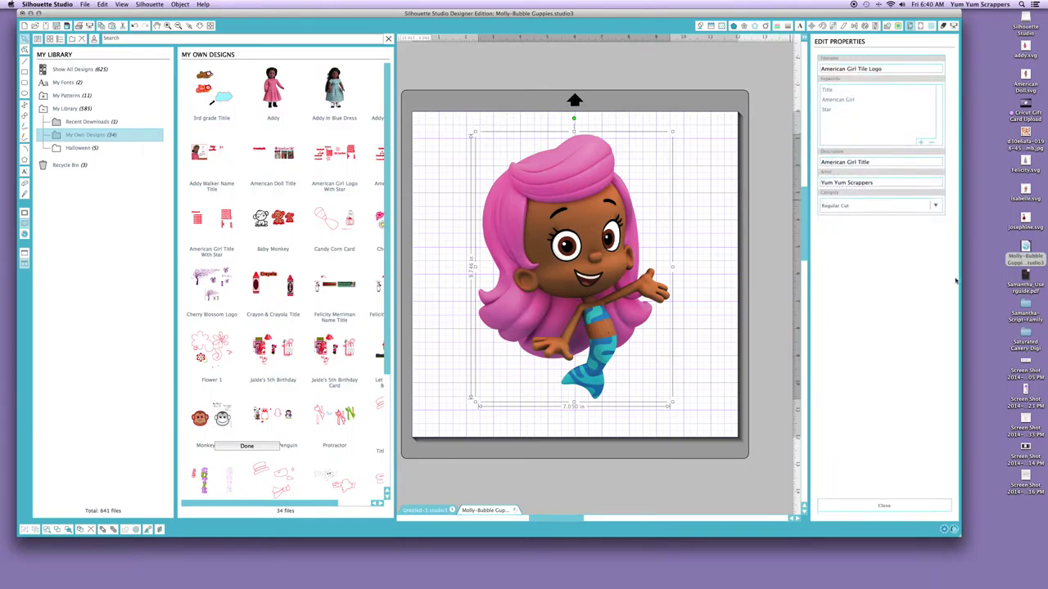
left_click(882, 506)
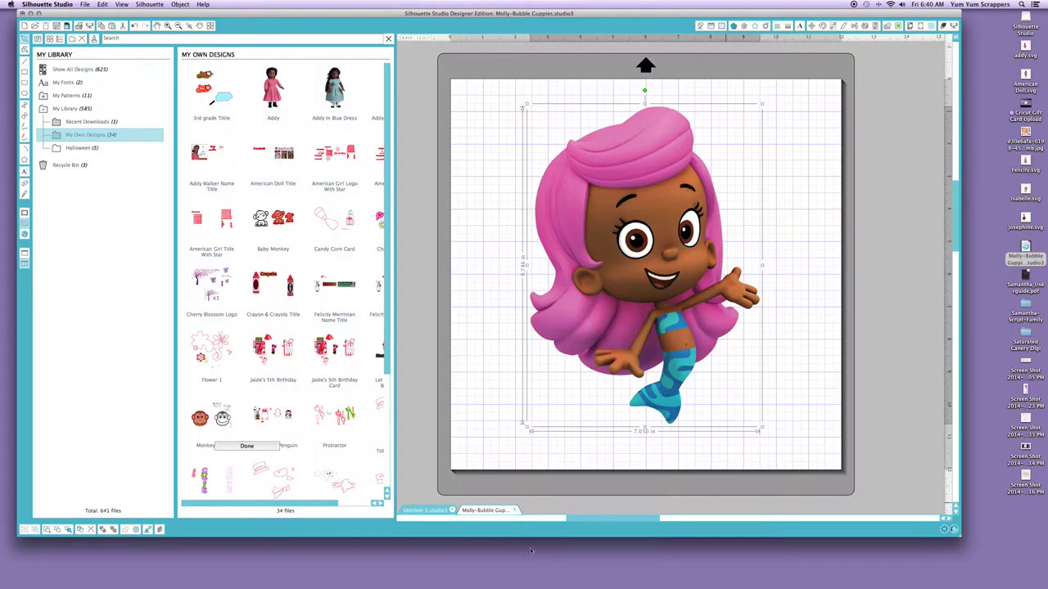
left_click(451, 510)
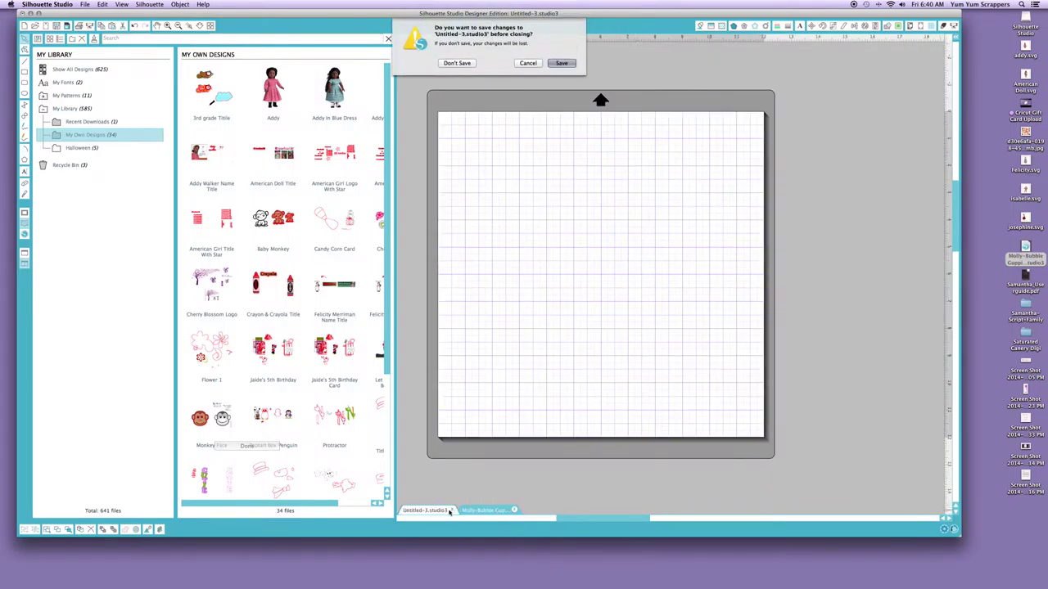
left_click(443, 63)
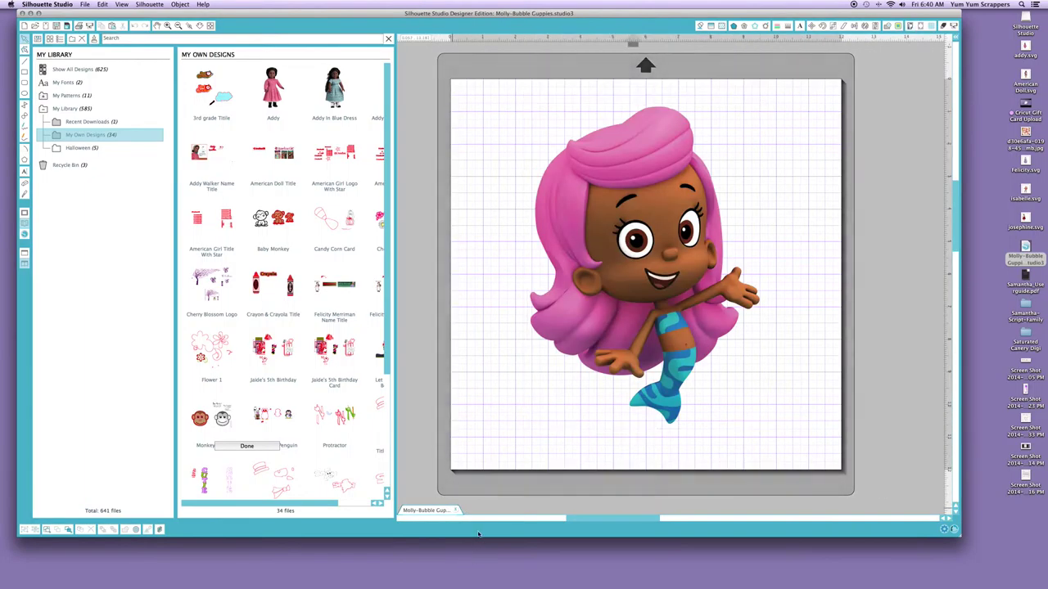
Save the Molly design to the library, then dismiss the design properties panel
left_click(84, 4)
mouse_move(105, 65)
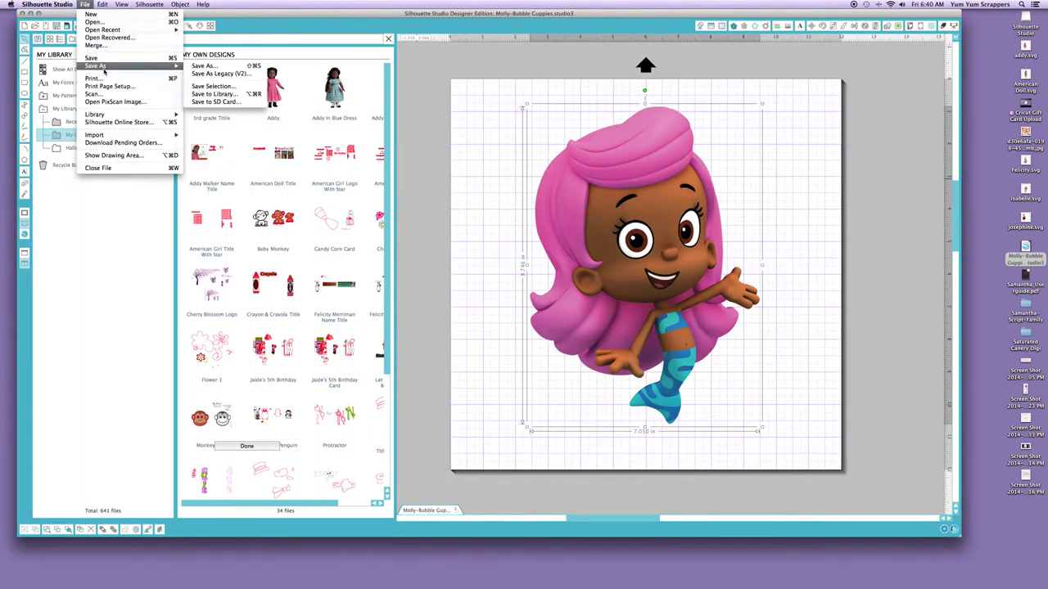
left_click(219, 93)
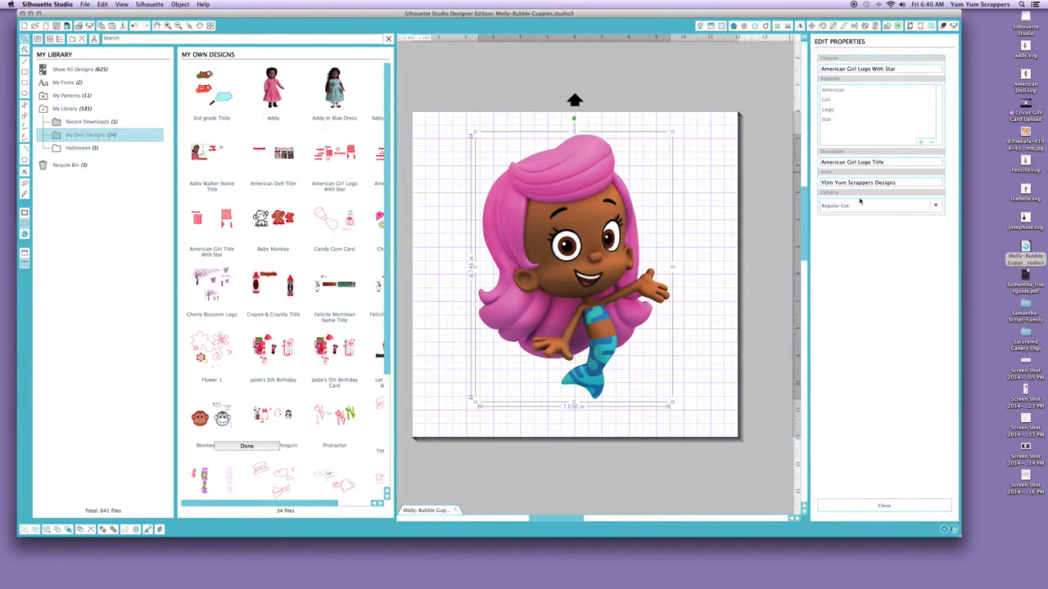
left_click(897, 504)
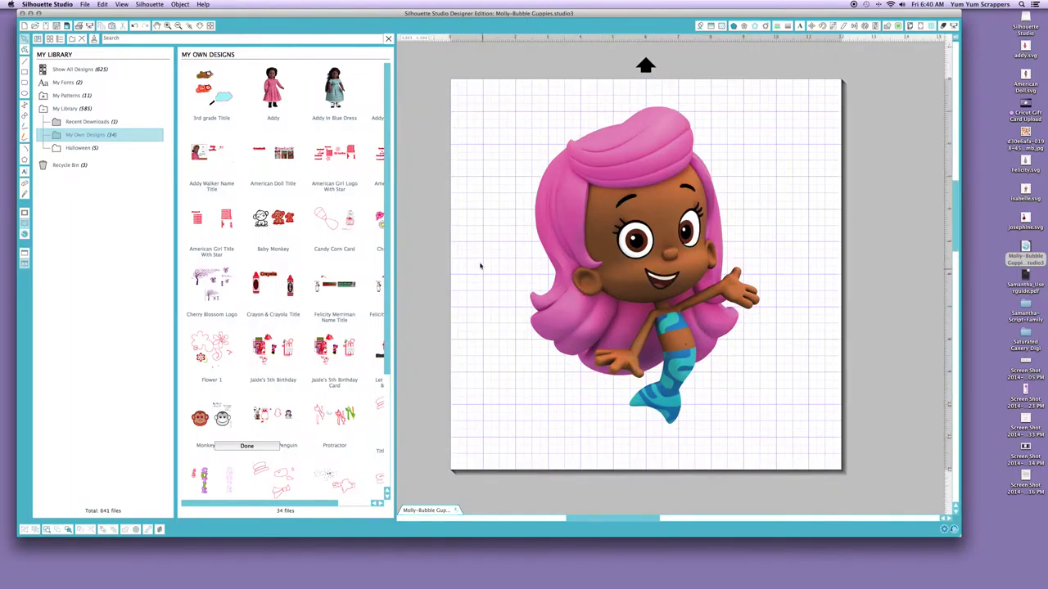
Save to the library again to reopen Untitled-3's properties, widening the designs grid to four columns
left_click(84, 4)
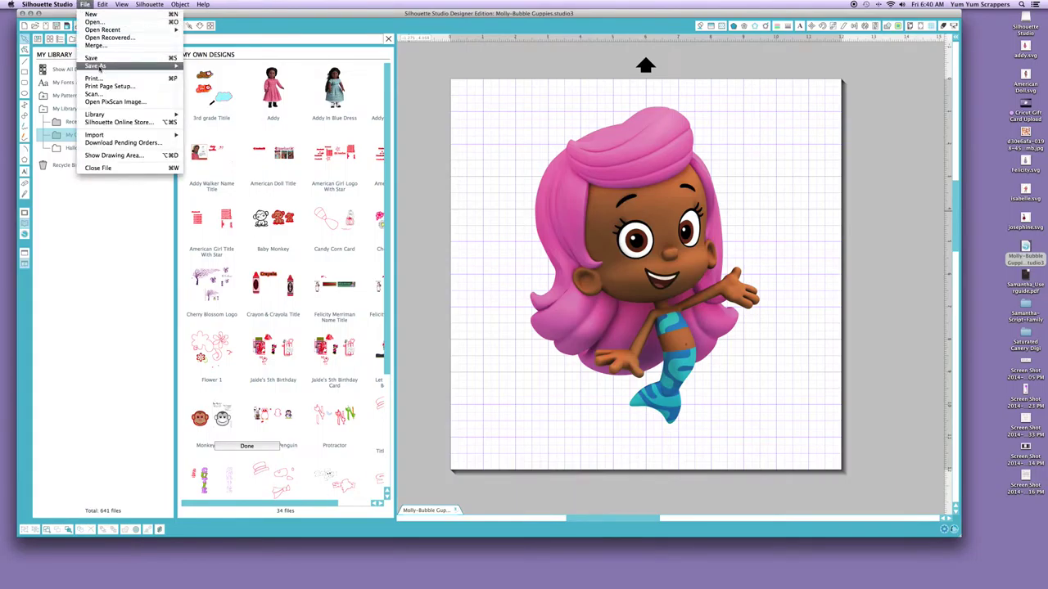
mouse_move(99, 68)
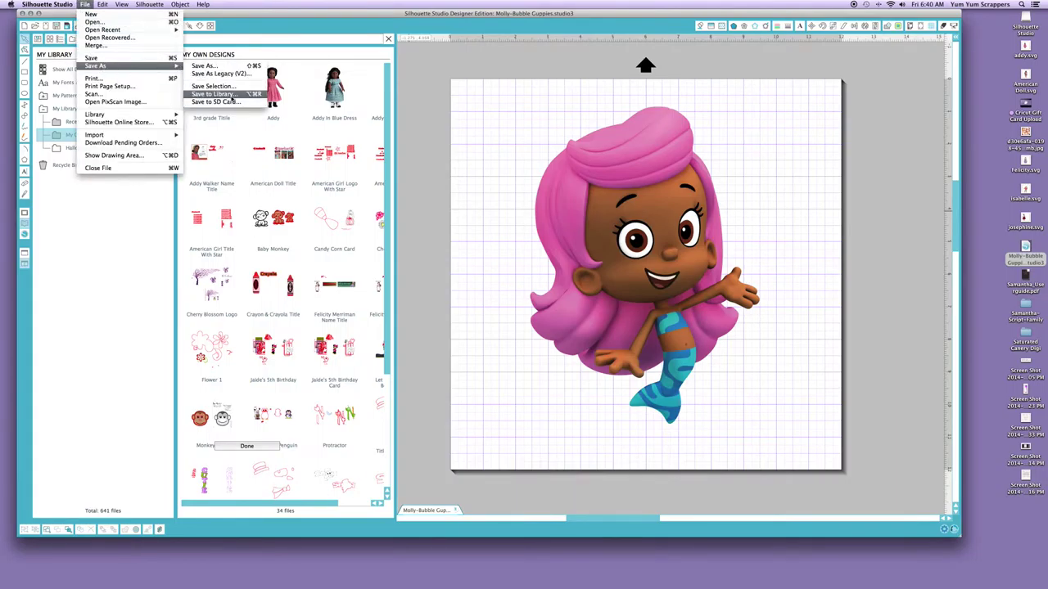
left_click(231, 96)
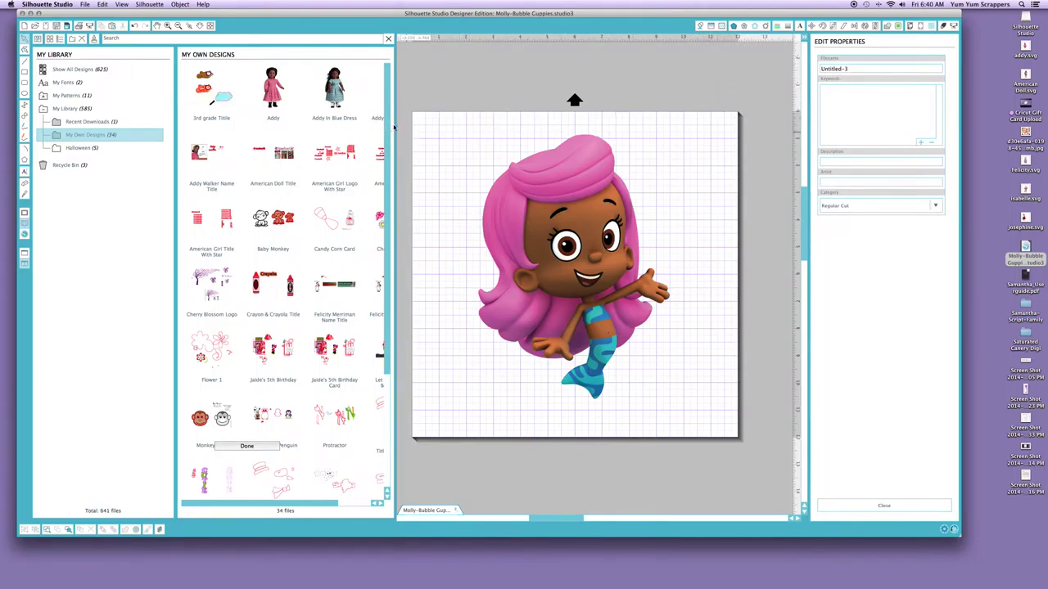
left_click_drag(174, 129, 119, 120)
Rename the library design from Untitled-3 to MOLLY, keep category Regular Cut, and close the properties
triple_click(861, 68)
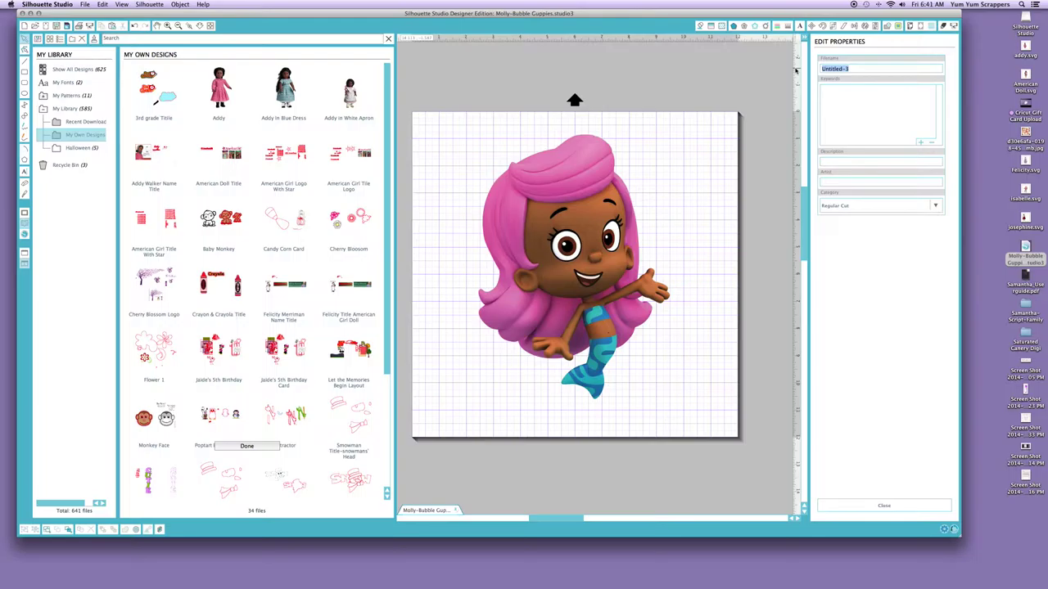
type("Moll")
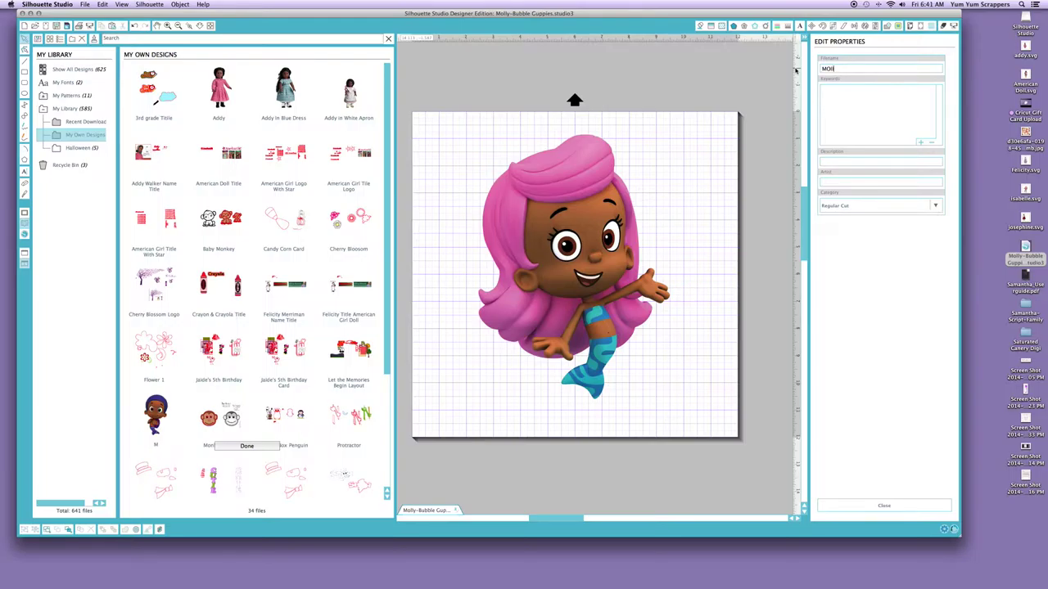
type("y")
key("BackSpace")
type("Y")
left_click(905, 206)
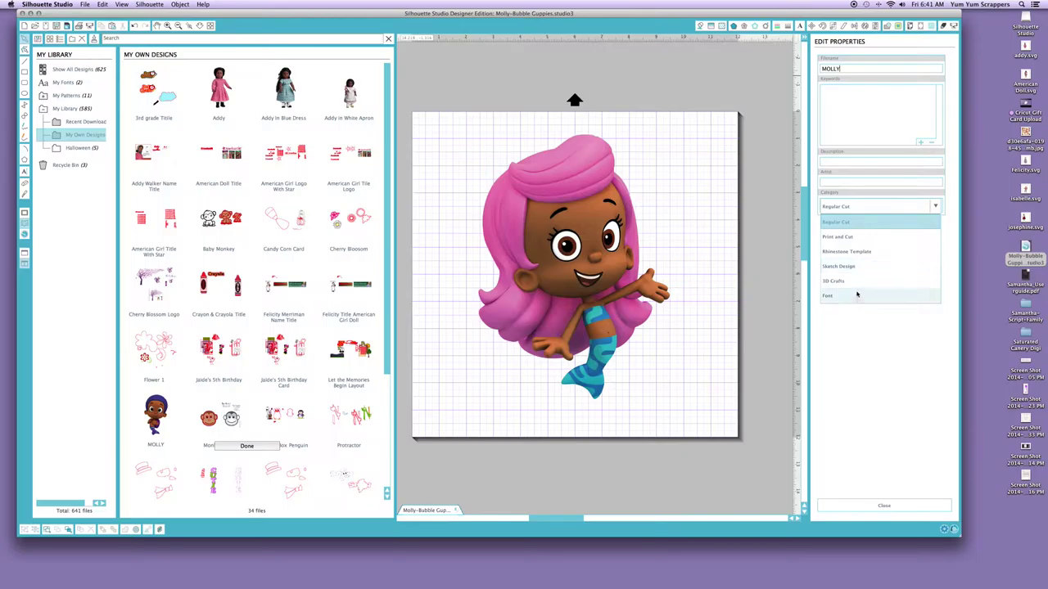
left_click(851, 371)
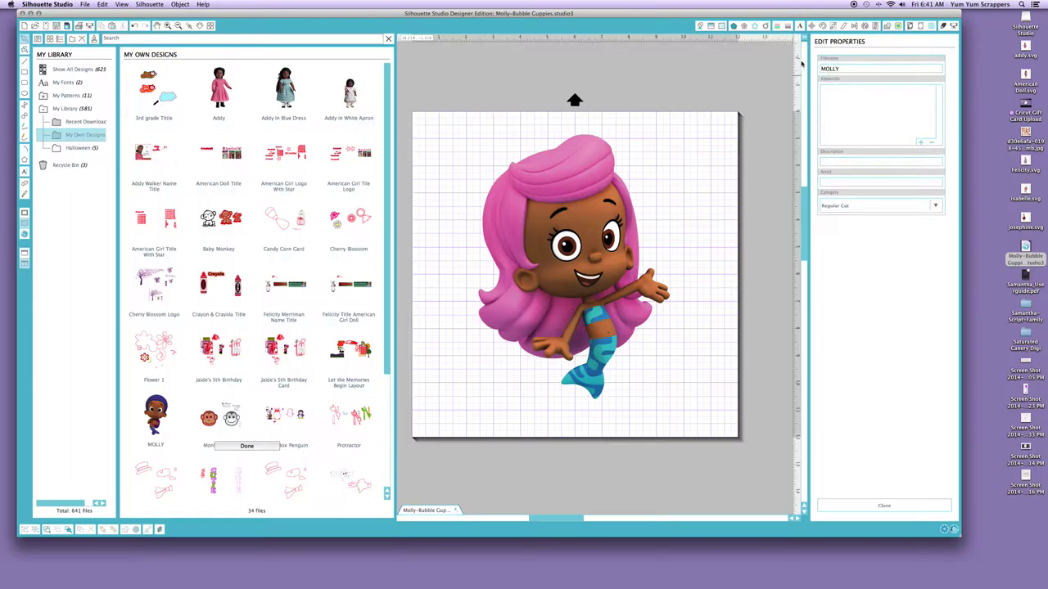
left_click(883, 506)
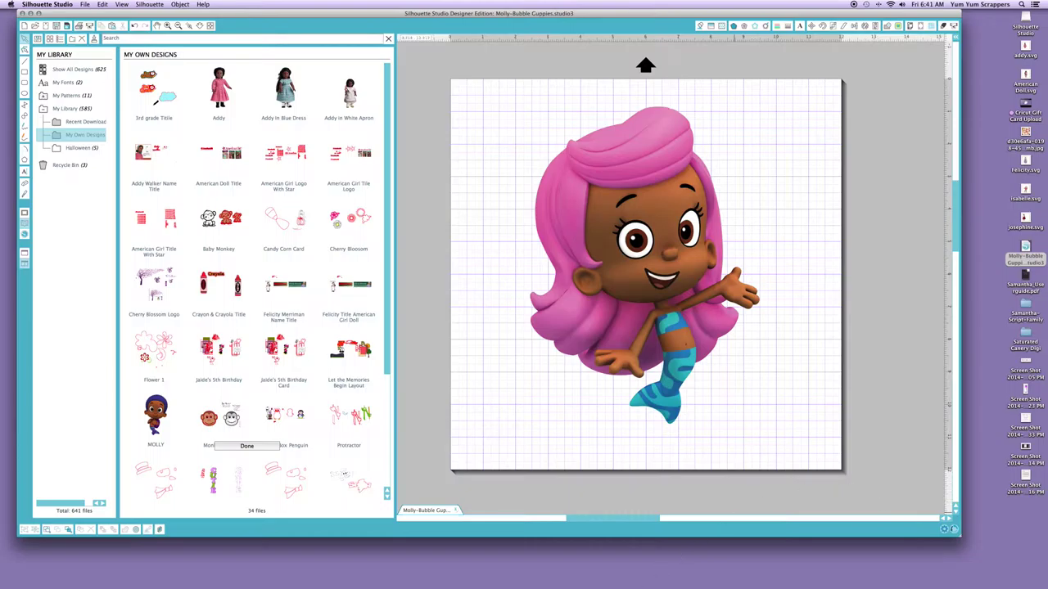
Scroll the My Own Designs list to find the new MOLLY design
left_click_drag(388, 369, 382, 332)
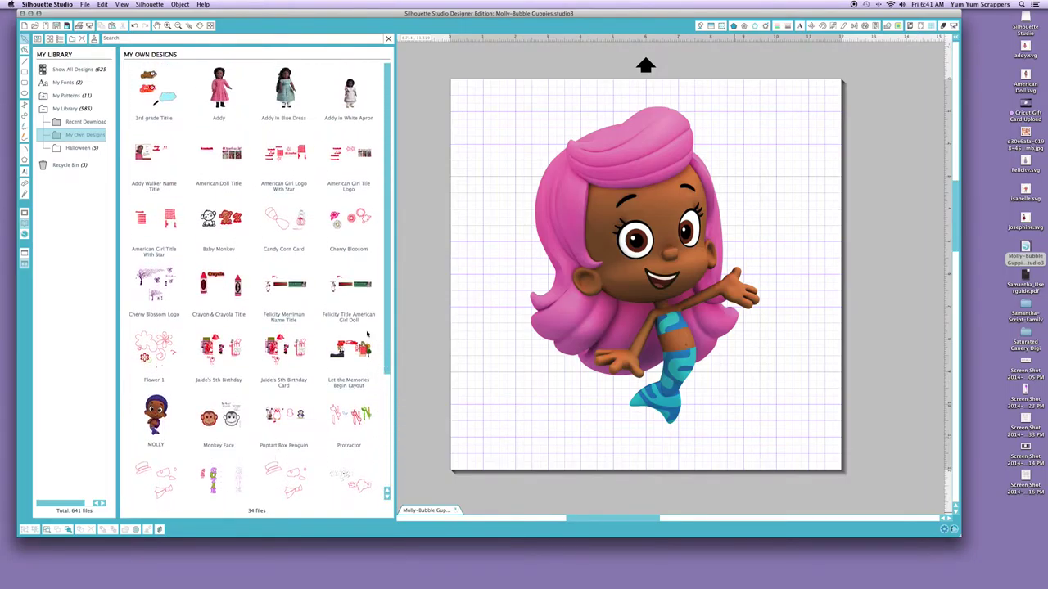